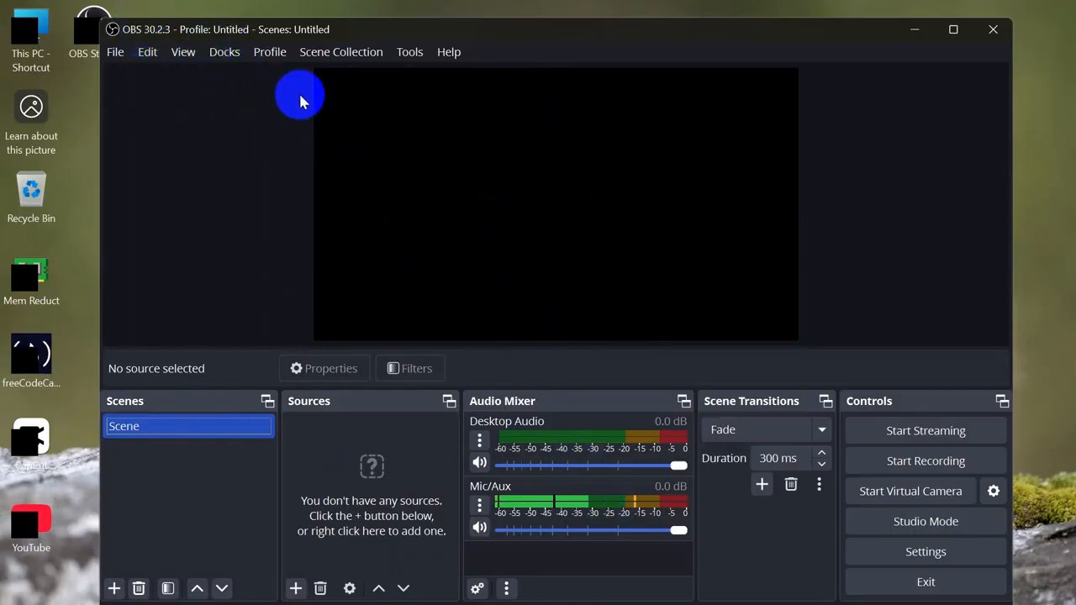
# Step: Open File > Settings and leave the interface language set to English
pyautogui.moveTo(615, 29)
pyautogui.mouseDown()
pyautogui.moveTo(647, 50)
pyautogui.moveTo(622, 39)
pyautogui.mouseUp()
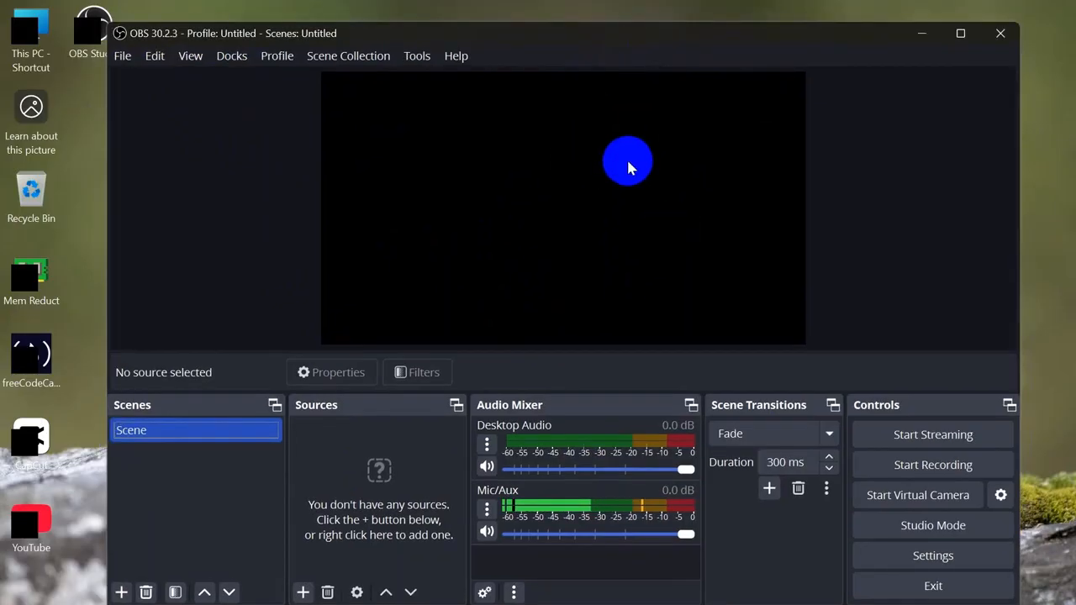
pyautogui.click(124, 61)
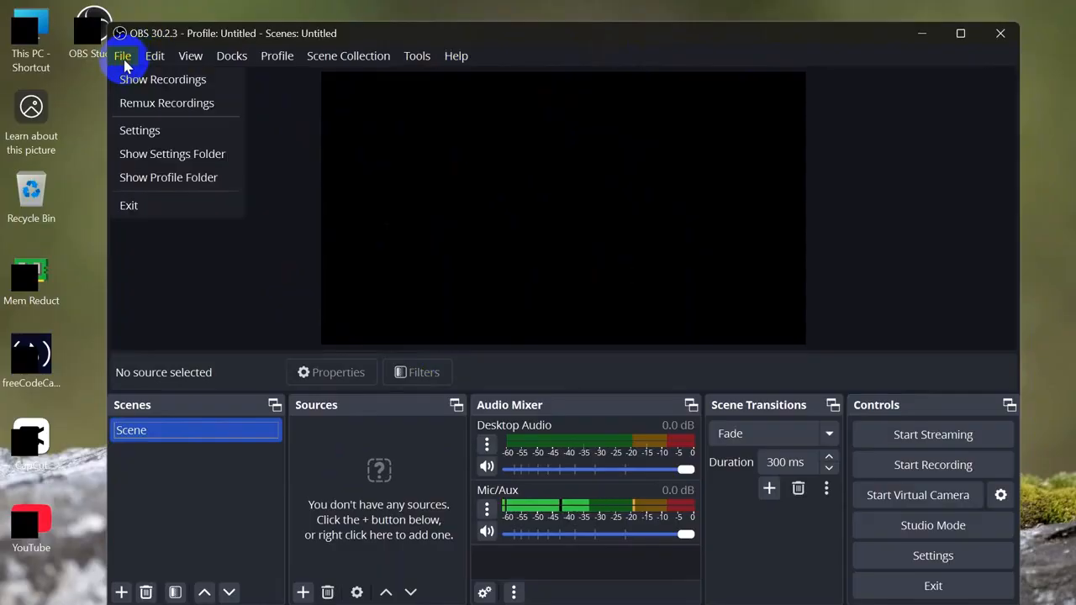
pyautogui.click(182, 139)
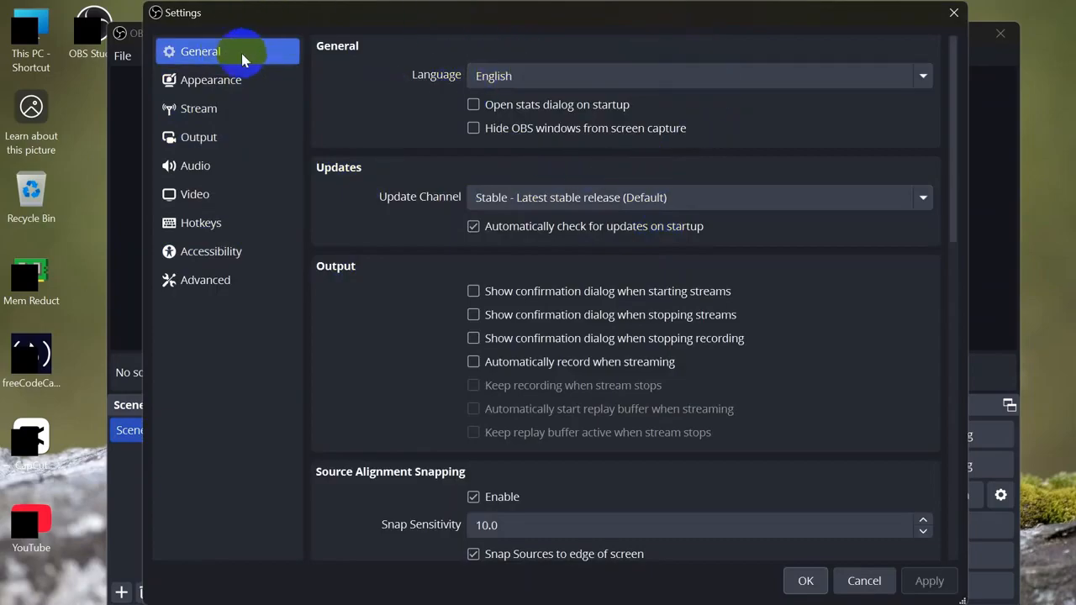
pyautogui.click(555, 86)
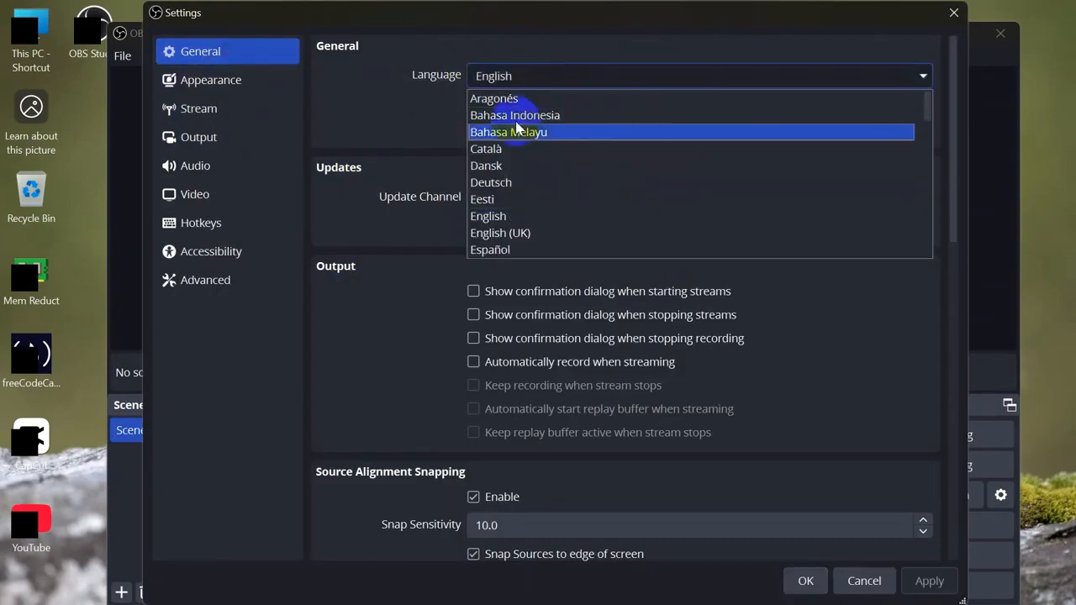
pyautogui.scroll(-6, 521, 199)
pyautogui.scroll(-1, 516, 199)
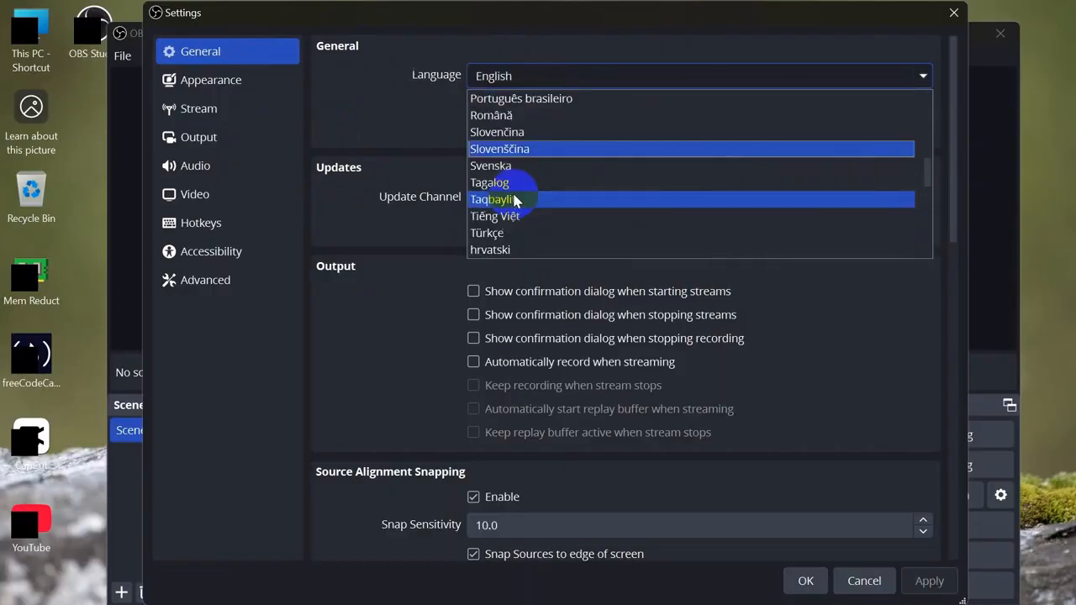
pyautogui.scroll(2, 516, 202)
pyautogui.scroll(-7, 521, 239)
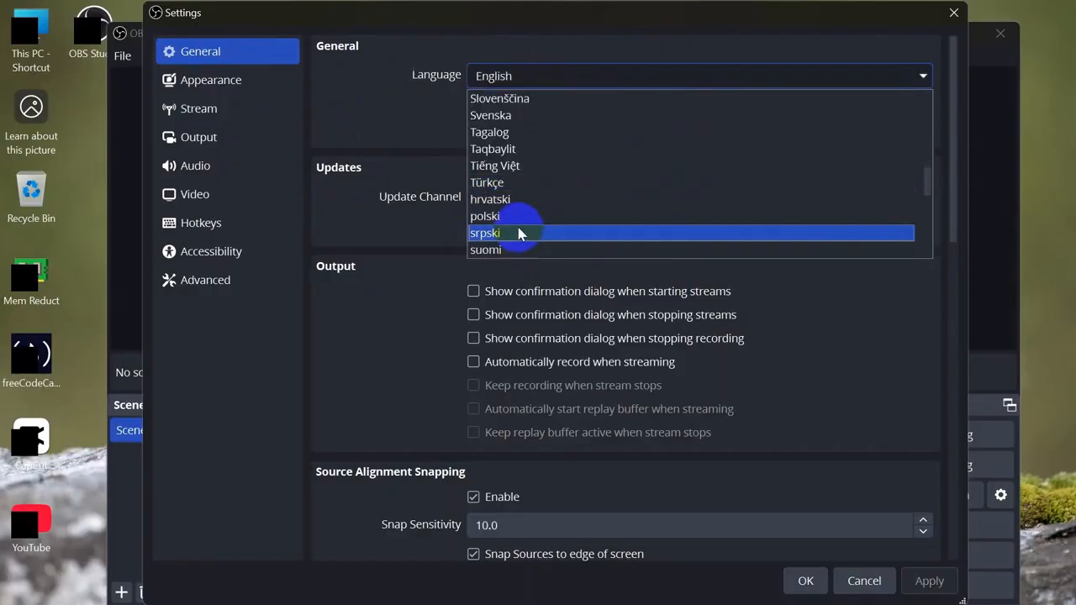
pyautogui.scroll(12, 525, 218)
pyautogui.click(524, 165)
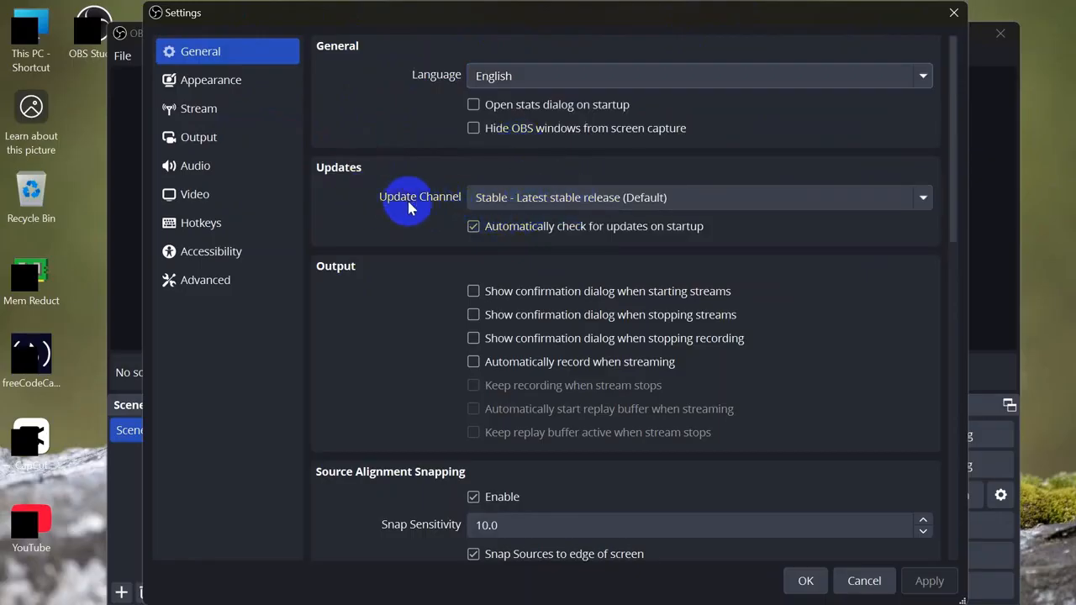
# Step: Leave the update channel on Stable
pyautogui.click(564, 198)
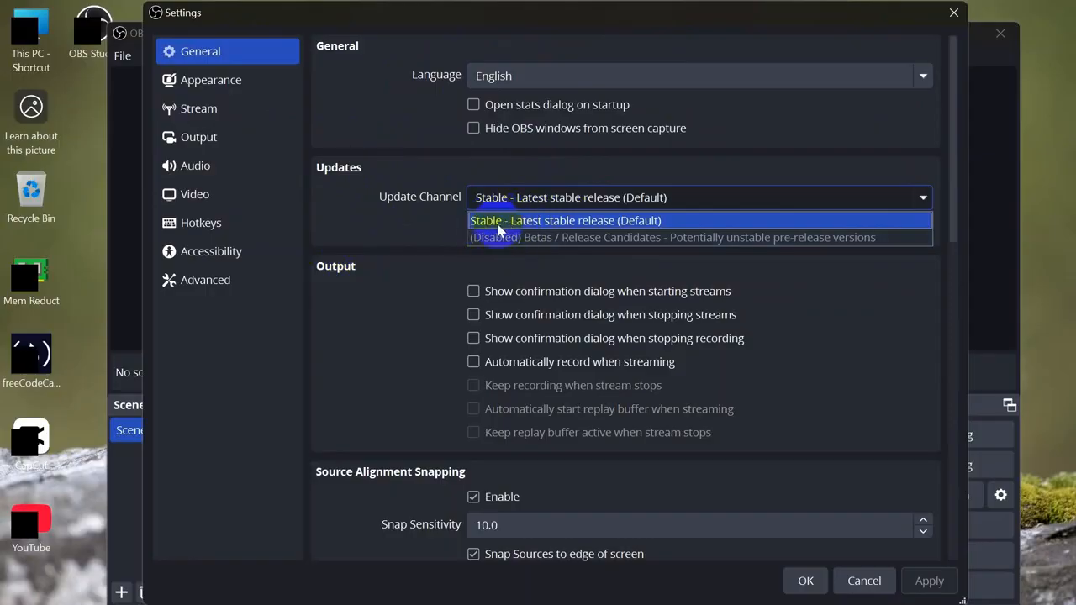
pyautogui.click(536, 221)
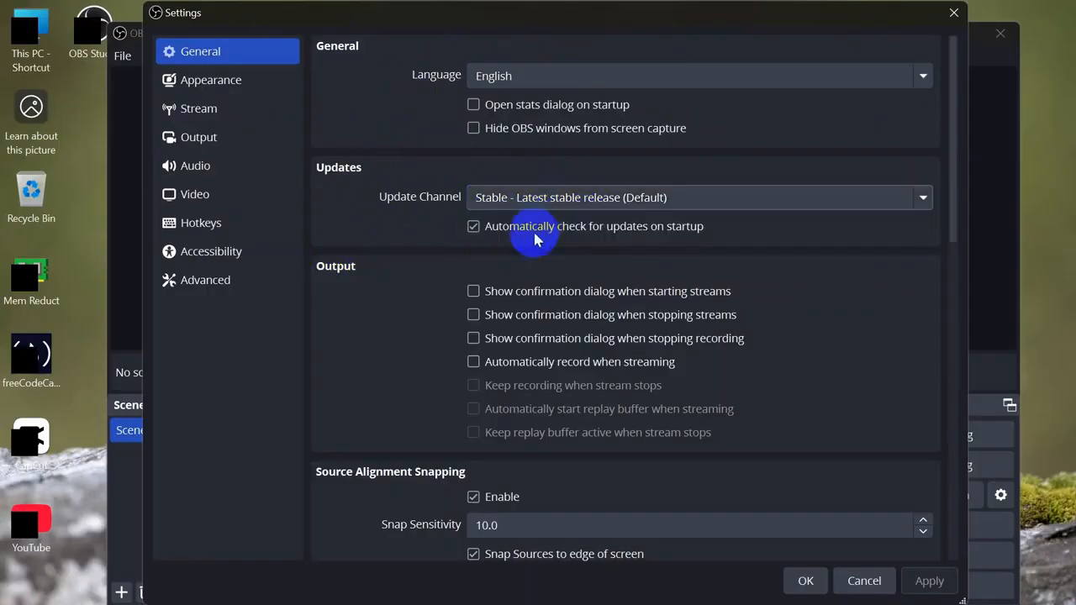
pyautogui.scroll(-3, 407, 337)
pyautogui.scroll(3, 407, 332)
# Step: On the Output page, keep Simple output mode and the 2500 Kbps video bitrate
pyautogui.click(250, 132)
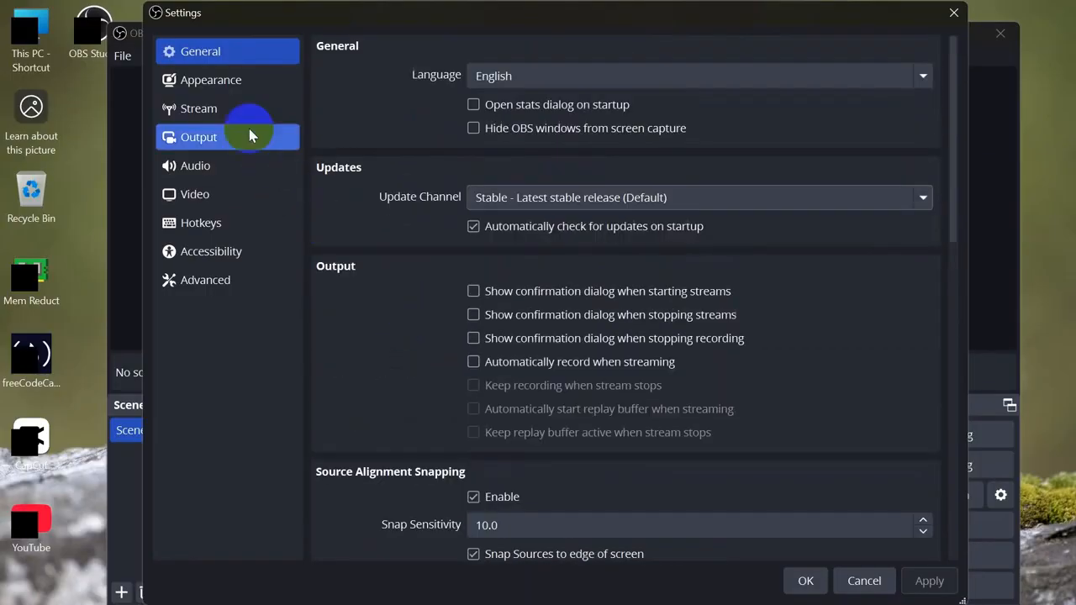
pyautogui.click(209, 149)
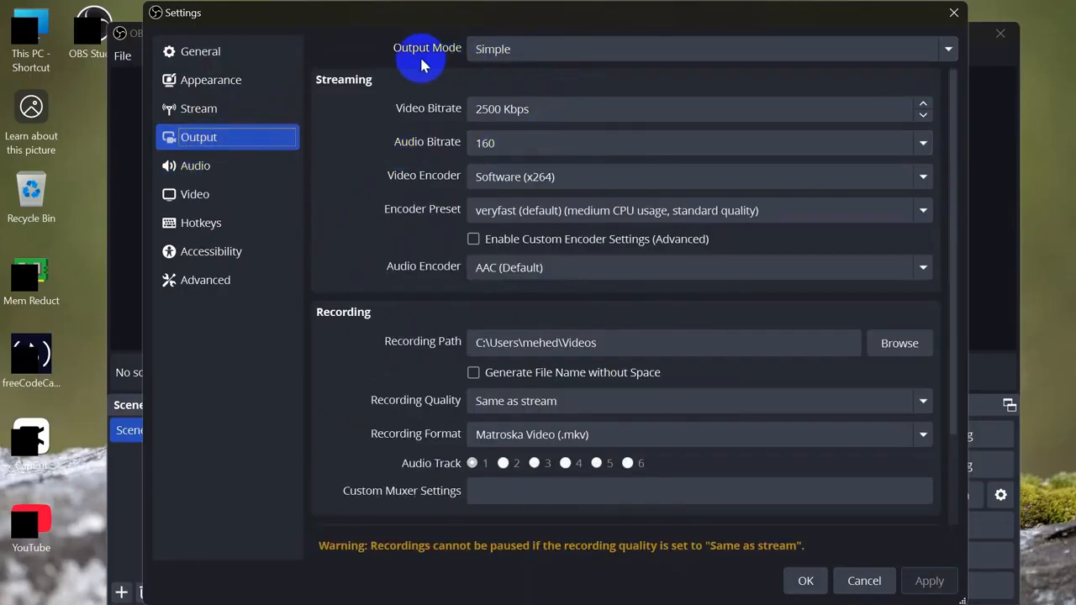
pyautogui.click(535, 49)
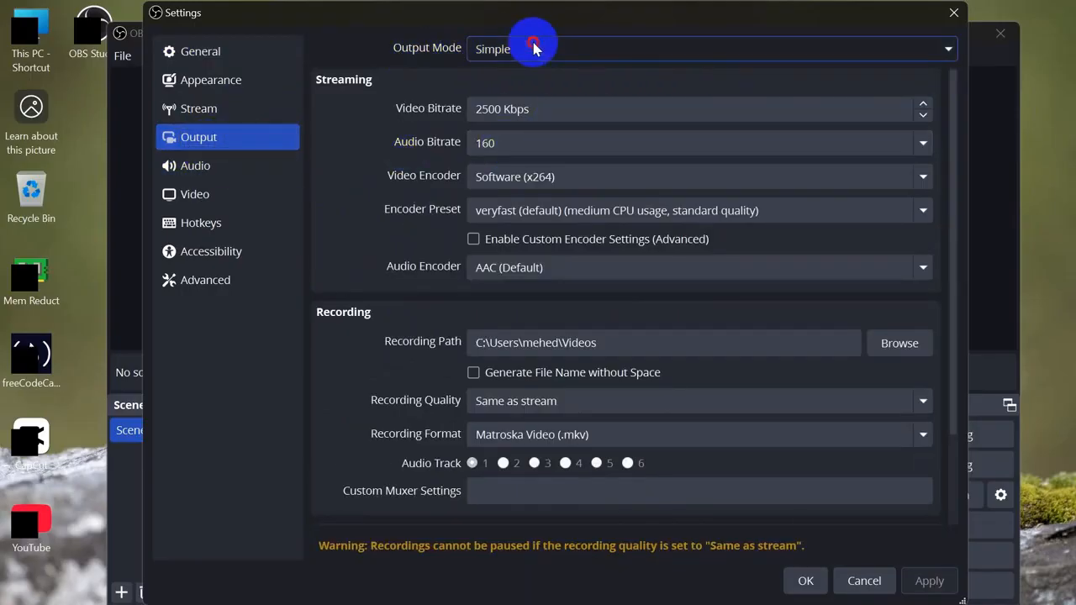
pyautogui.click(531, 68)
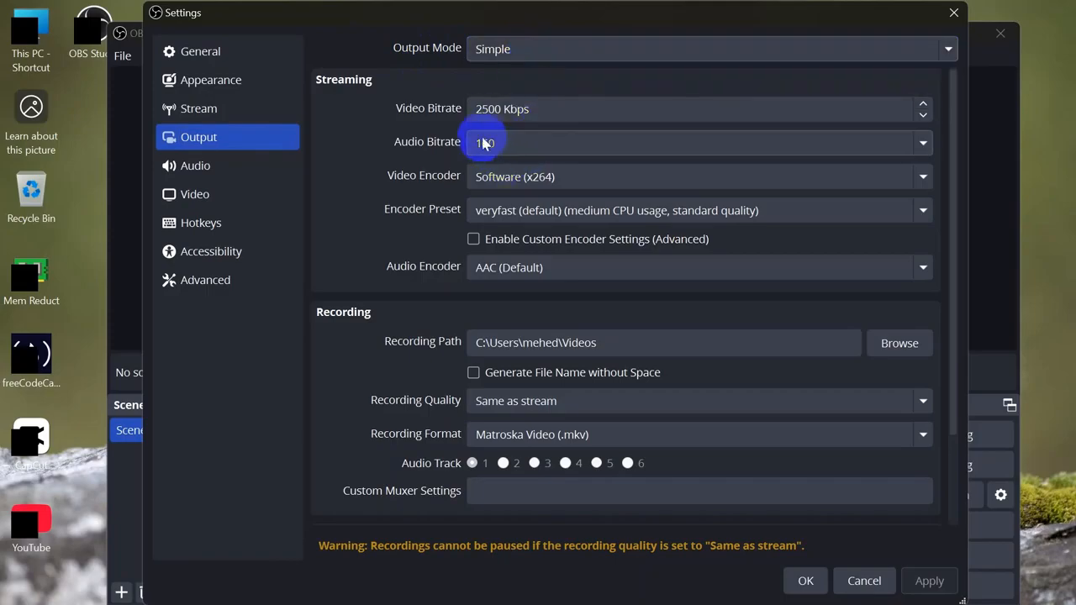
pyautogui.click(557, 110)
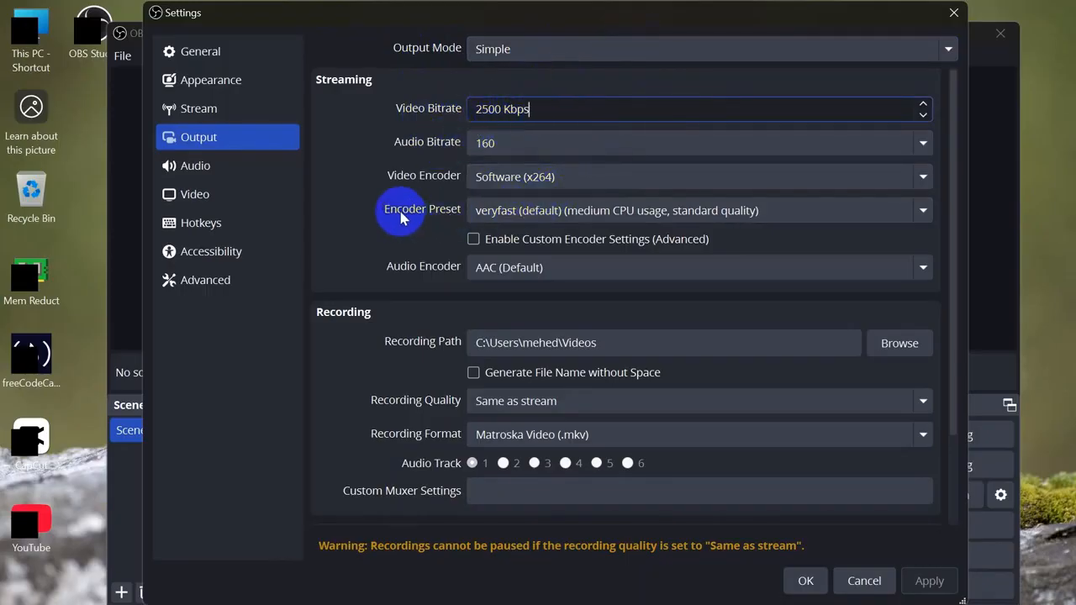
# Step: Keep the veryfast encoder preset and AAC as the audio encoder
pyautogui.click(527, 217)
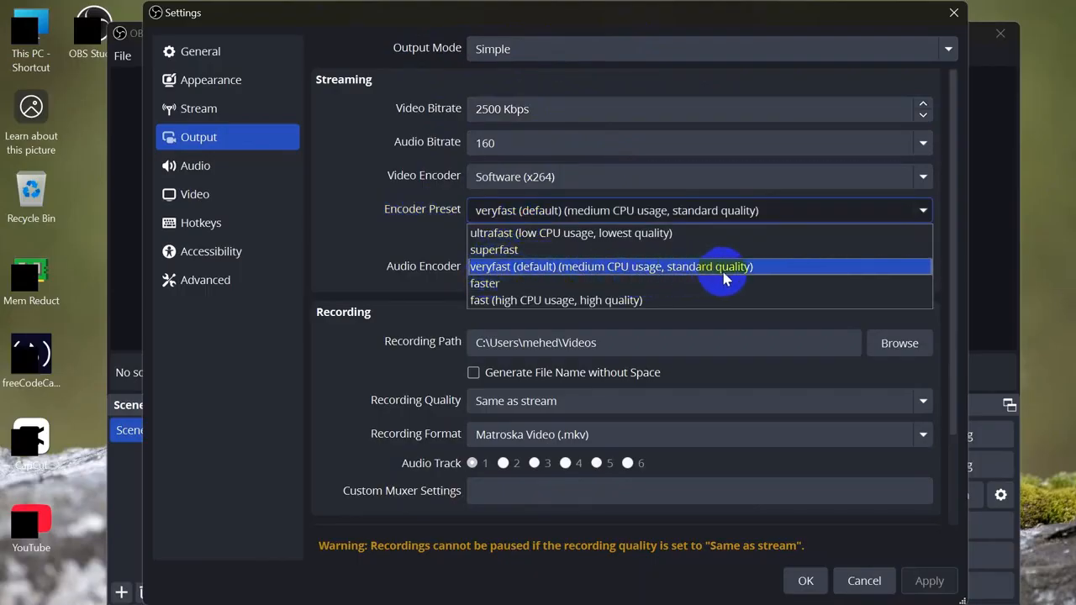
pyautogui.click(562, 269)
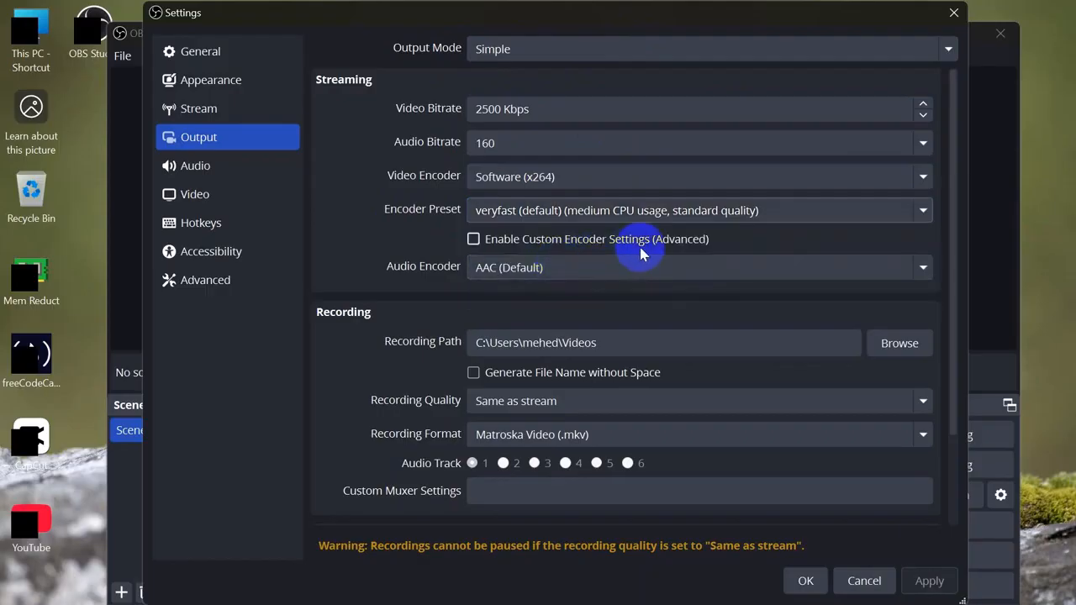
pyautogui.click(528, 270)
pyautogui.click(528, 290)
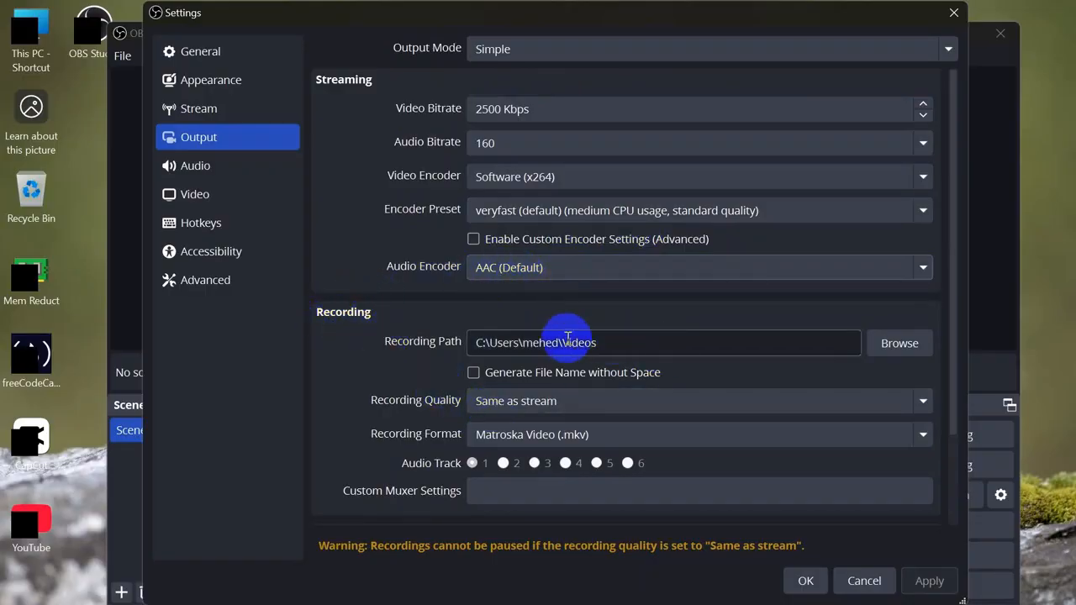
# Step: Change the Recording Path from Videos to the Documents (E:) drive
pyautogui.click(889, 343)
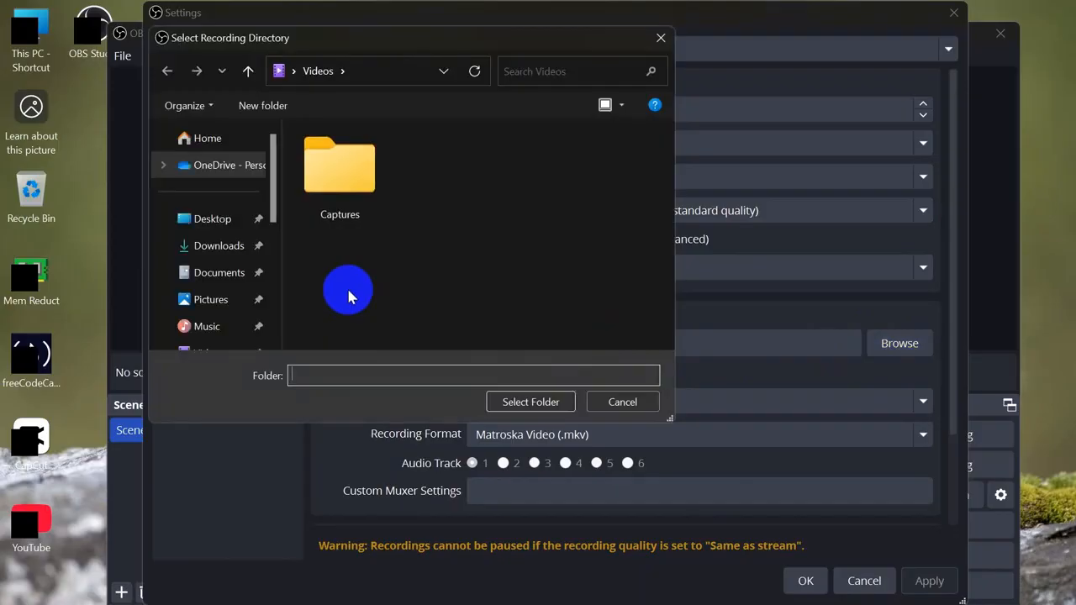
pyautogui.scroll(-1, 240, 264)
pyautogui.scroll(-5, 219, 252)
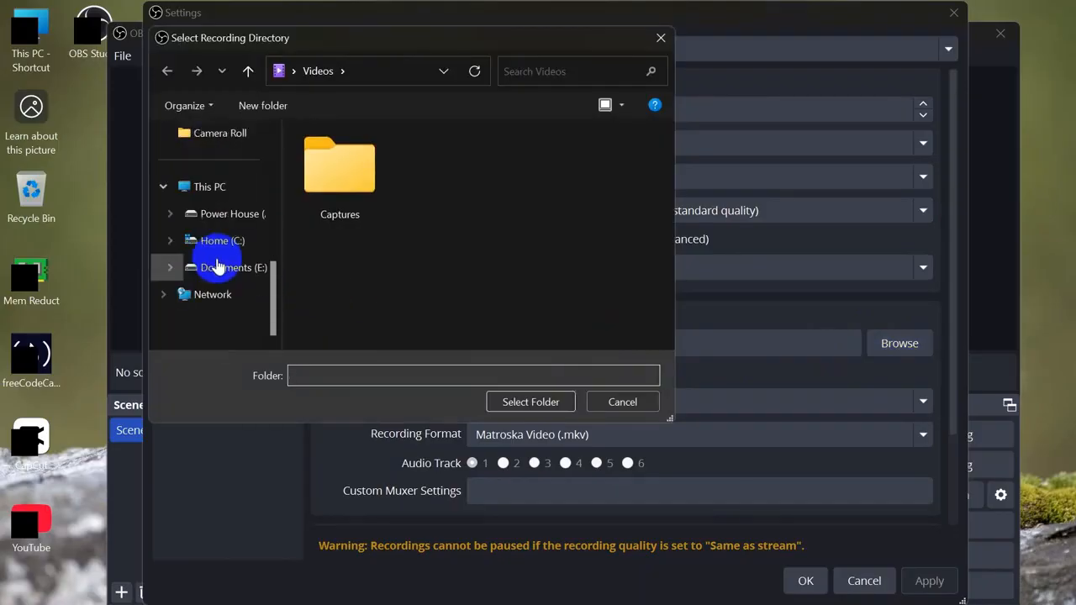
pyautogui.click(217, 267)
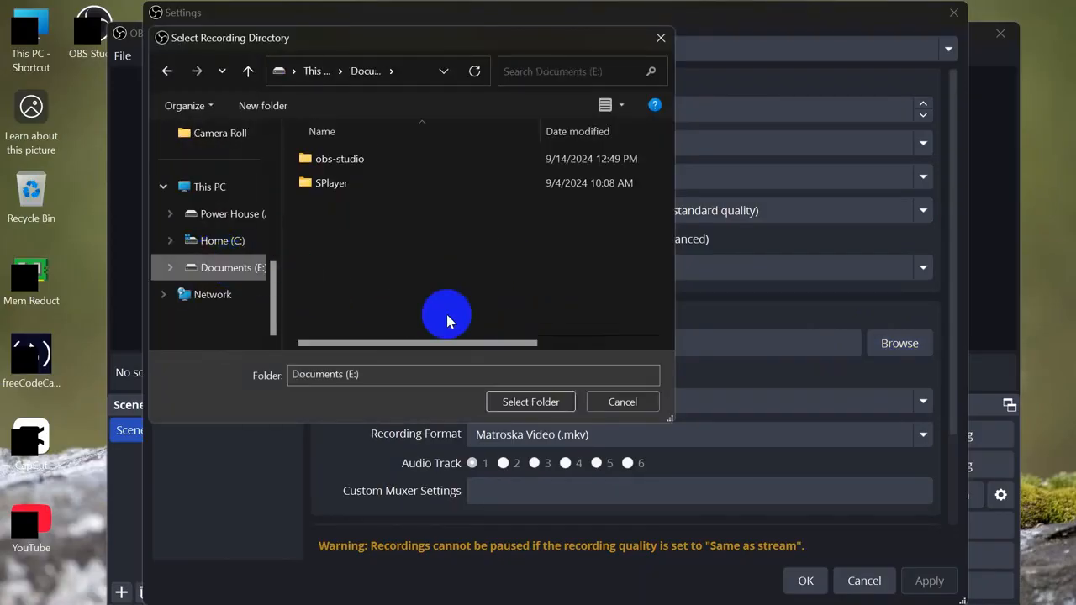
pyautogui.click(541, 403)
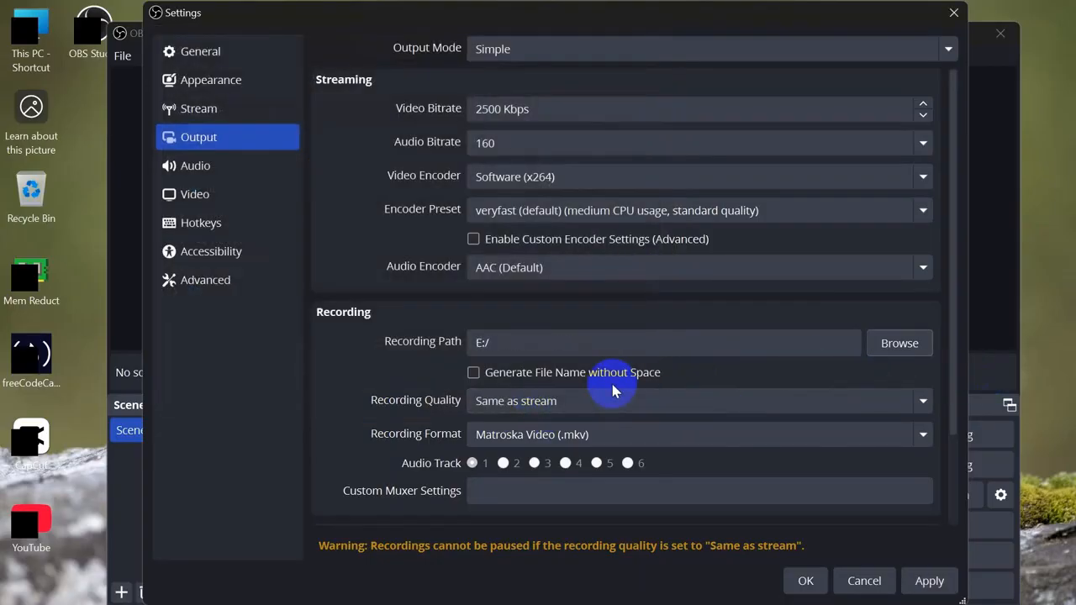
# Step: Change Recording Quality from Same as stream to 'High Quality, Medium File Size'
pyautogui.scroll(-1, 612, 390)
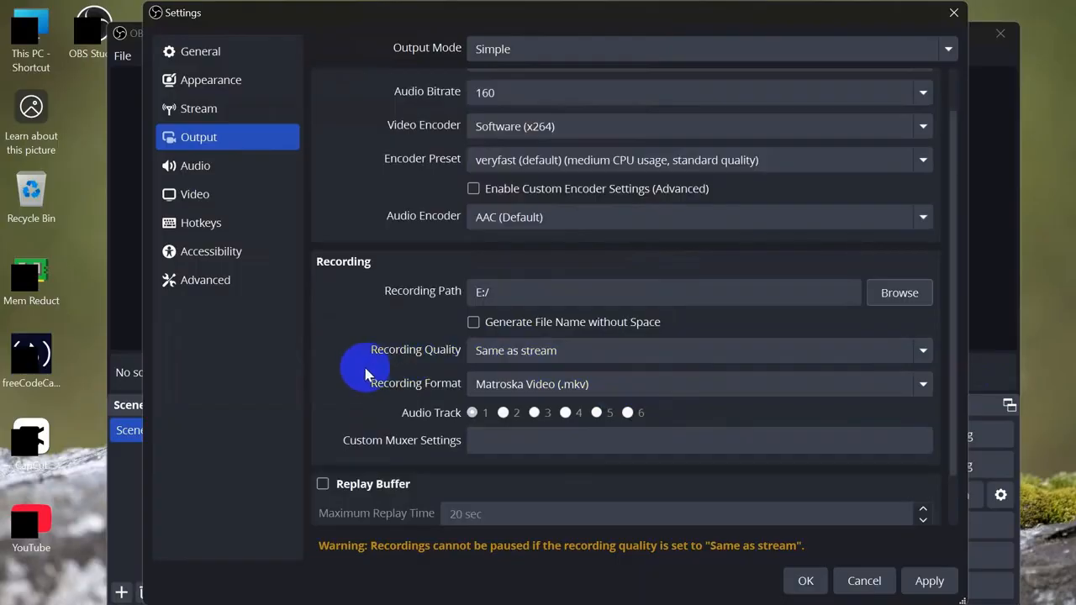
pyautogui.click(766, 353)
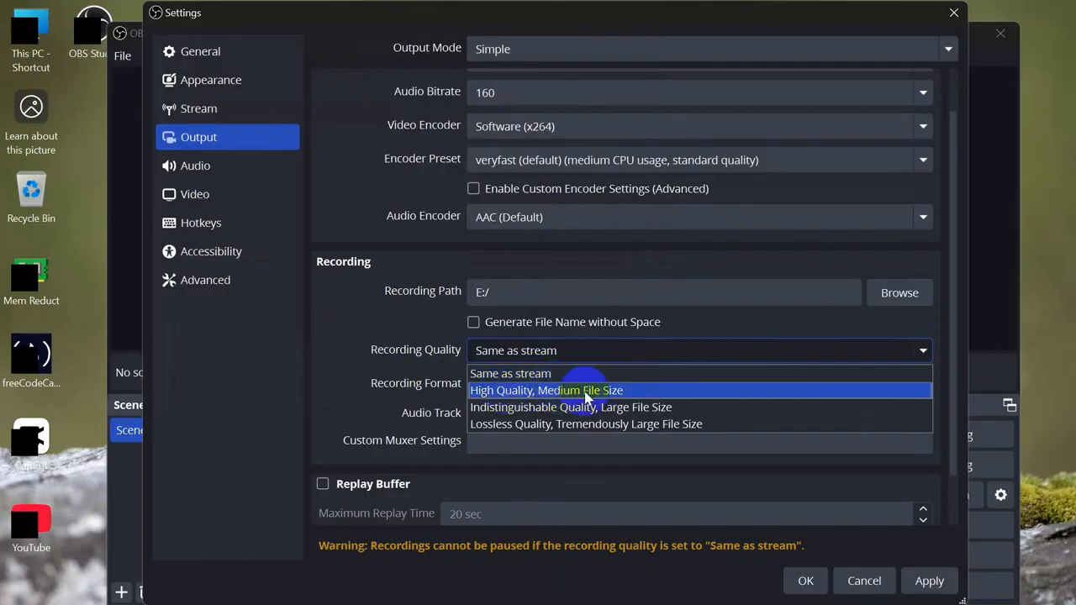
pyautogui.click(609, 391)
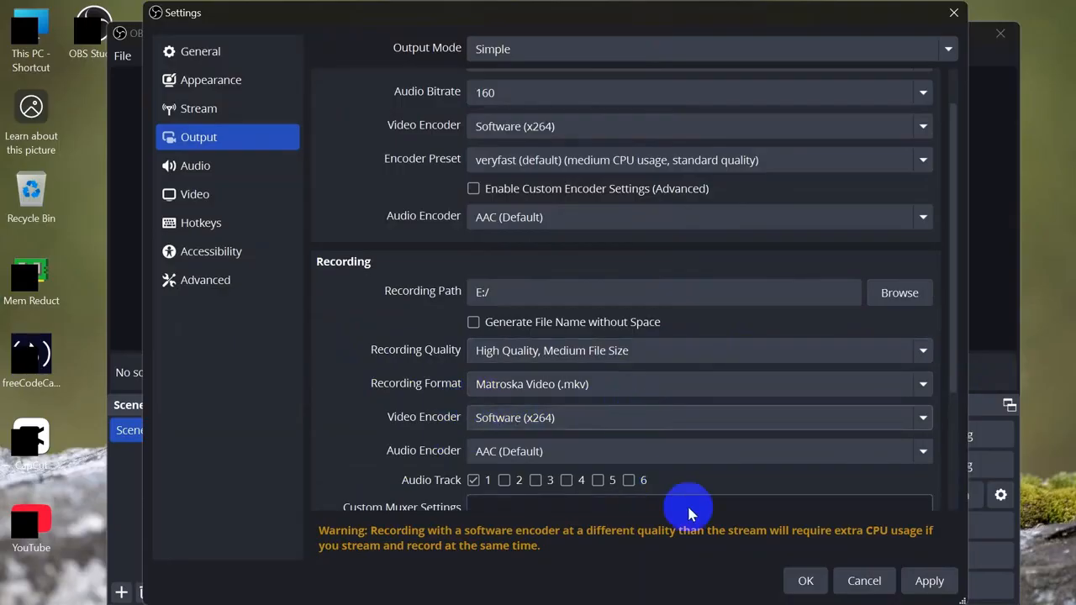
pyautogui.scroll(-5, 824, 473)
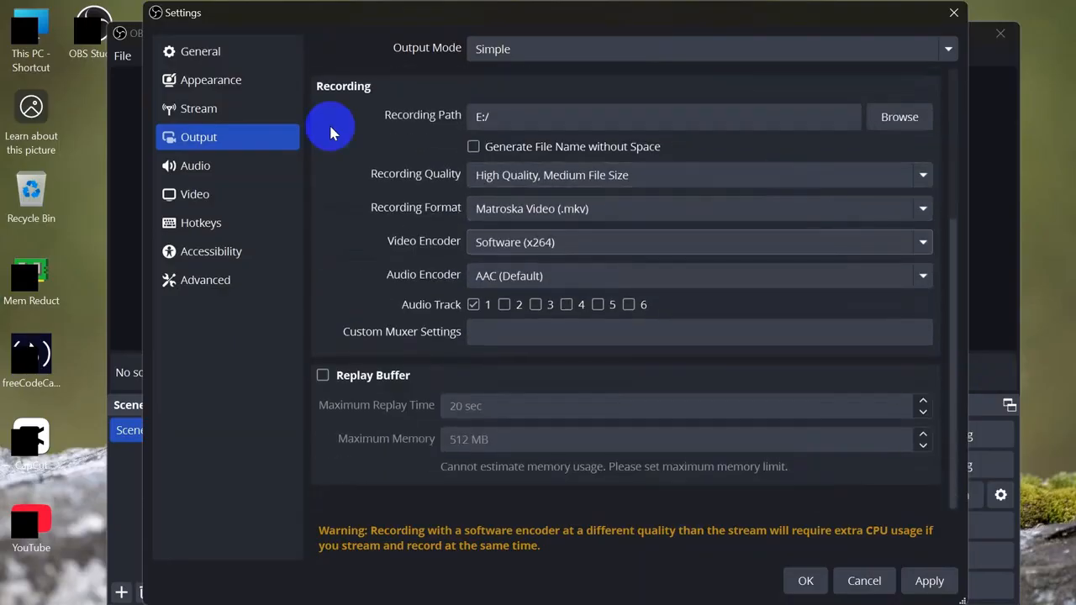
pyautogui.click(210, 168)
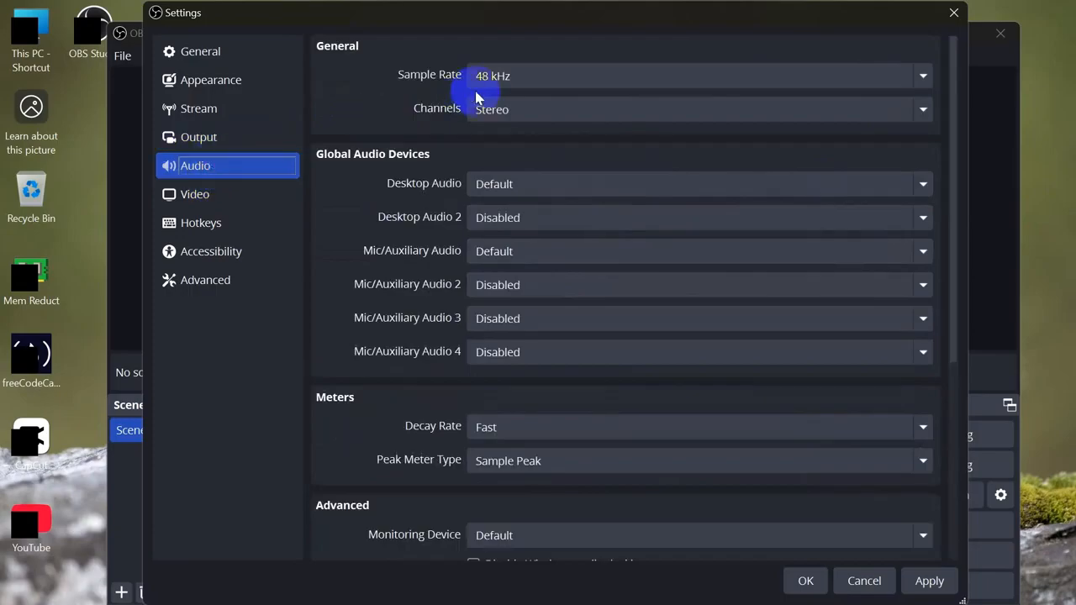
pyautogui.click(524, 77)
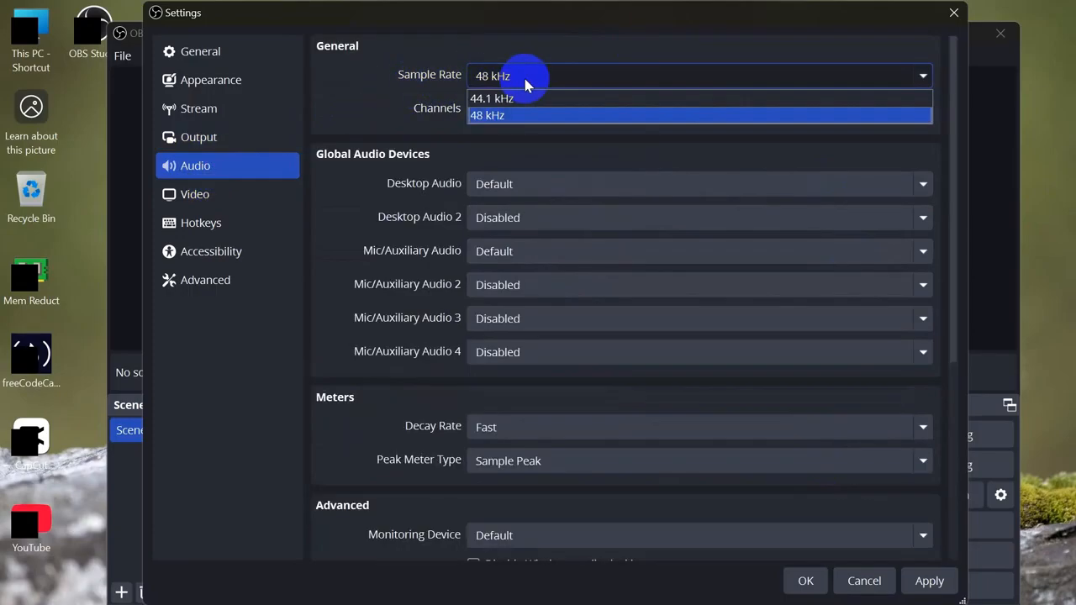
pyautogui.click(405, 109)
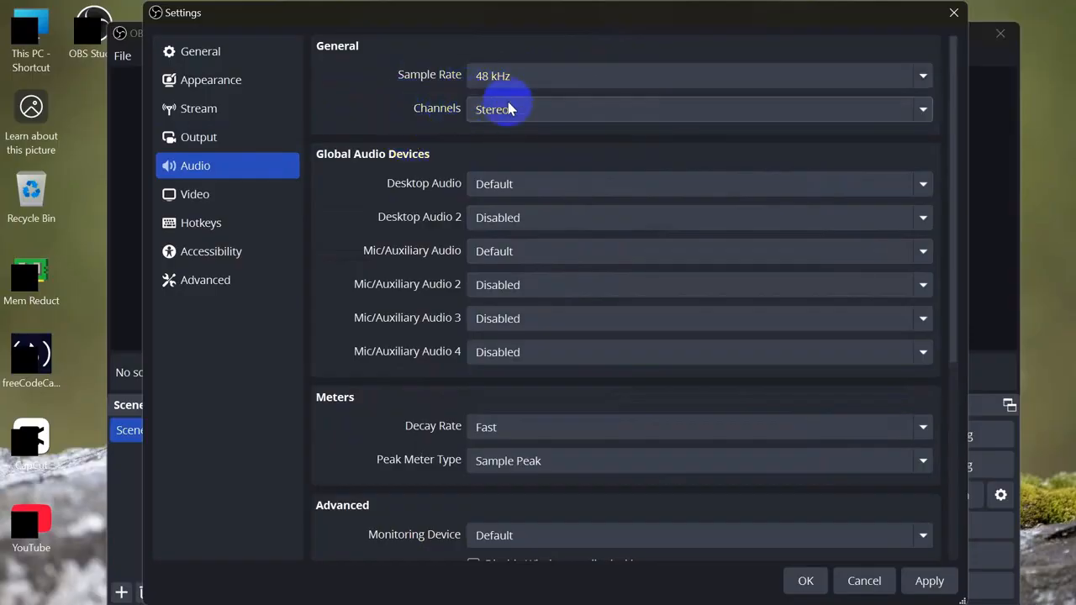
pyautogui.click(541, 112)
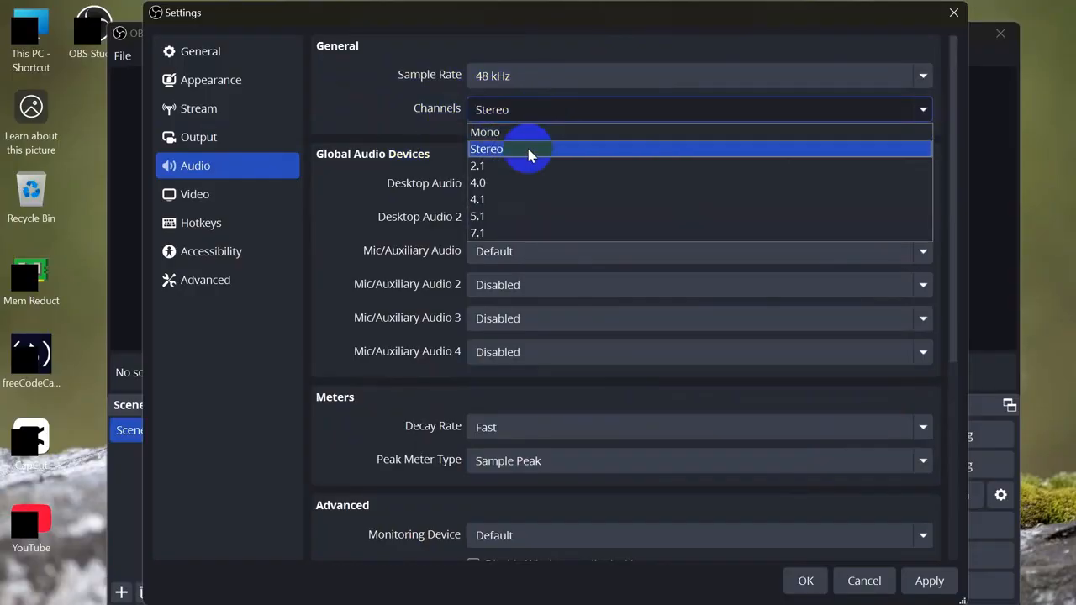
pyautogui.click(528, 151)
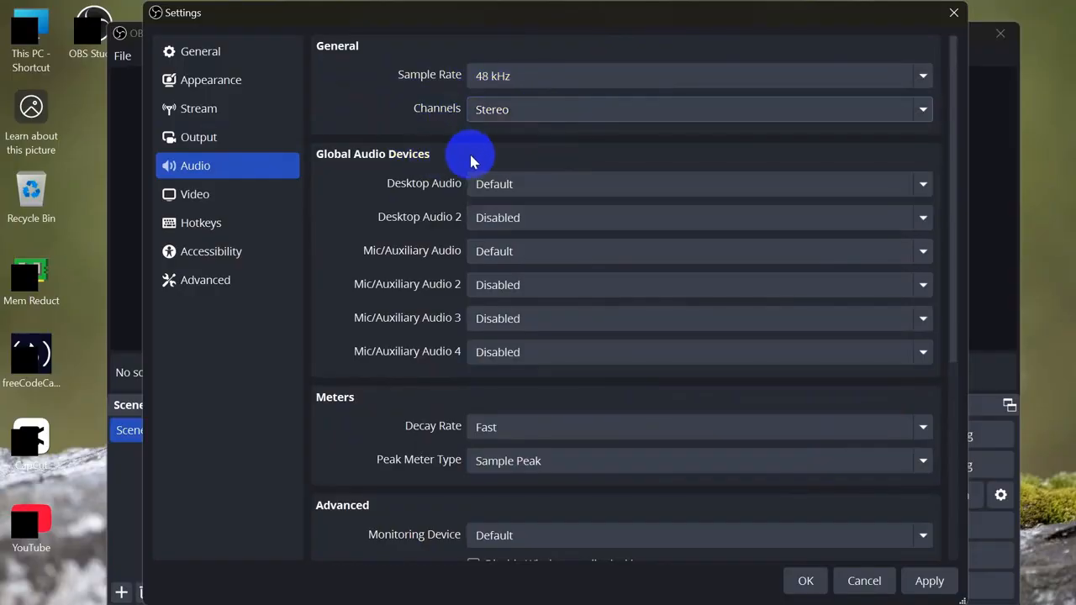
# Step: Move the Speakers (Conexant ISST Audio) device from Desktop Audio to Desktop Audio 2
pyautogui.click(513, 193)
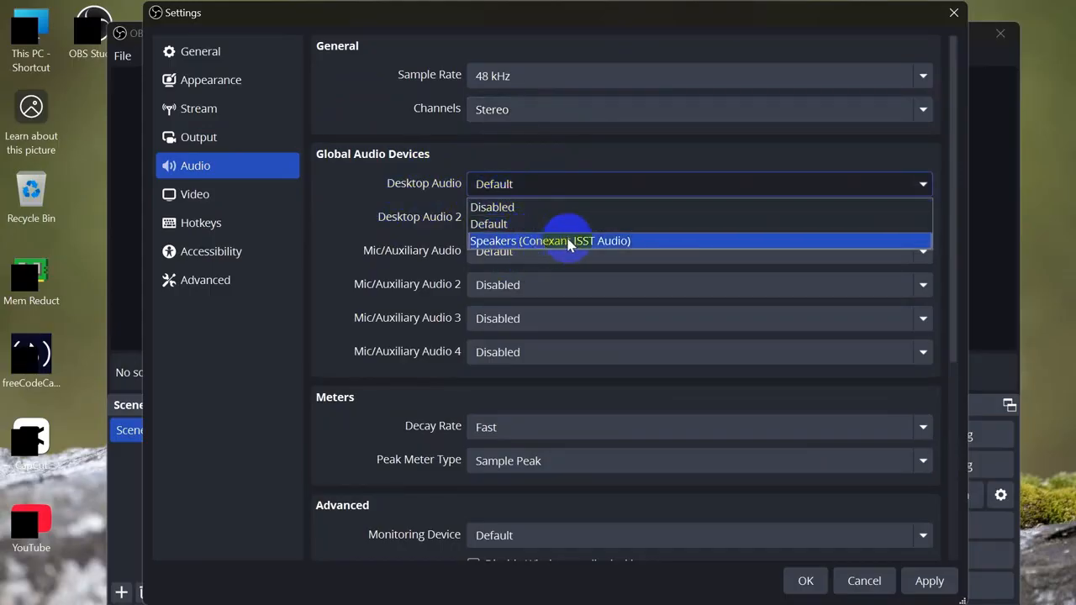
pyautogui.click(569, 242)
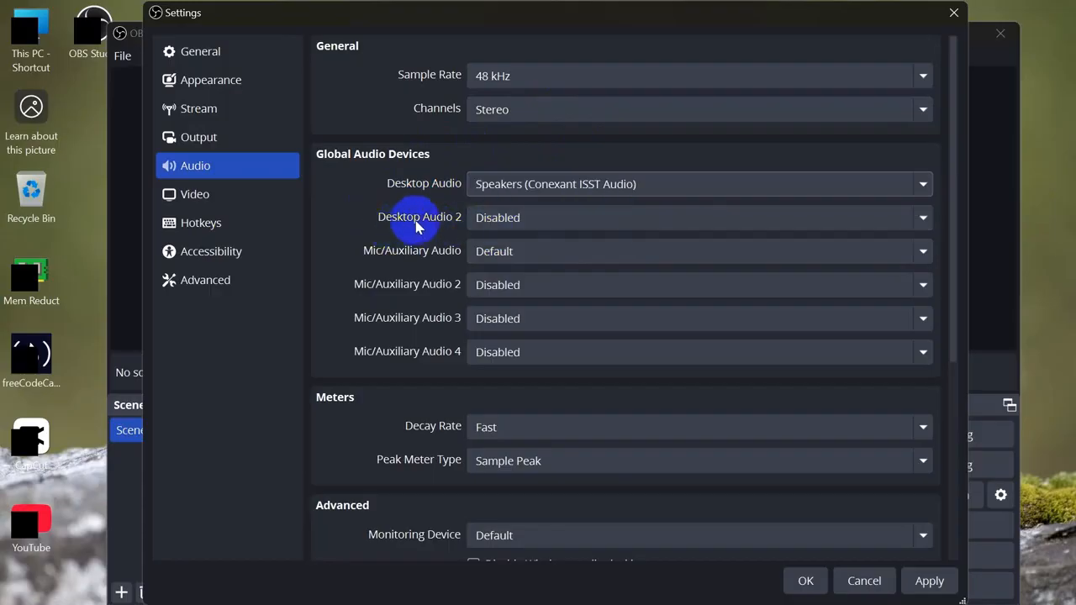
pyautogui.click(488, 221)
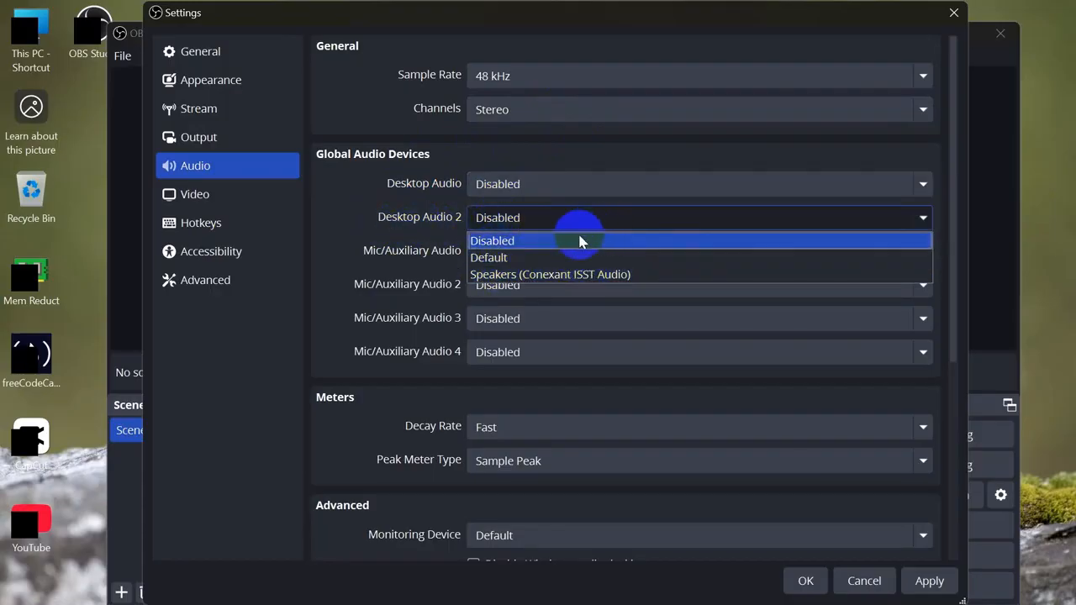
pyautogui.click(536, 275)
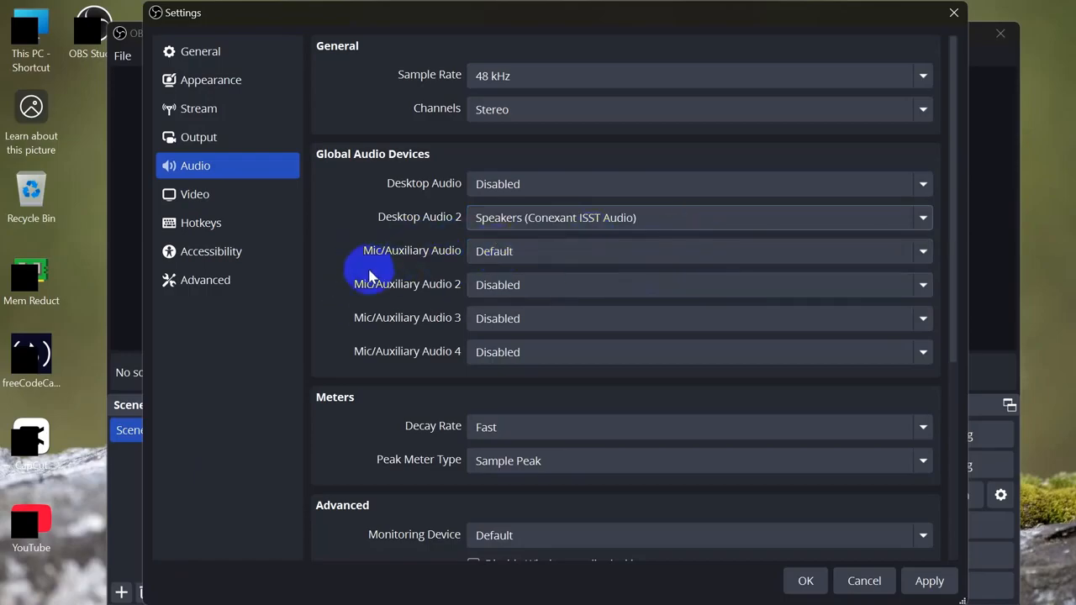
# Step: Use the Internal Microphone for Mic/Auxiliary Audio and keep the meter decay rate Fast
pyautogui.click(543, 254)
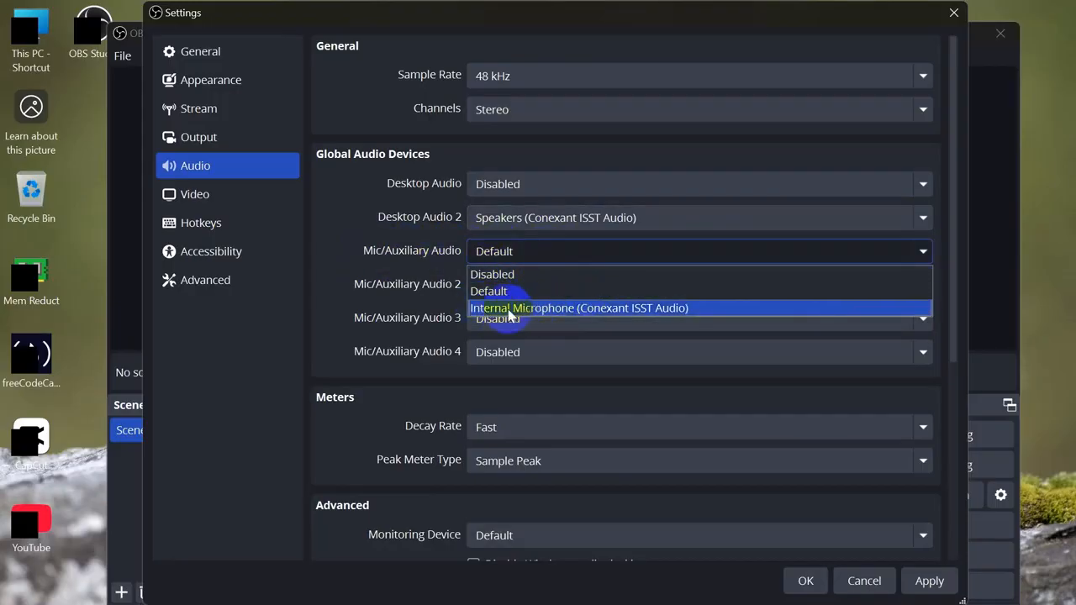
pyautogui.click(554, 309)
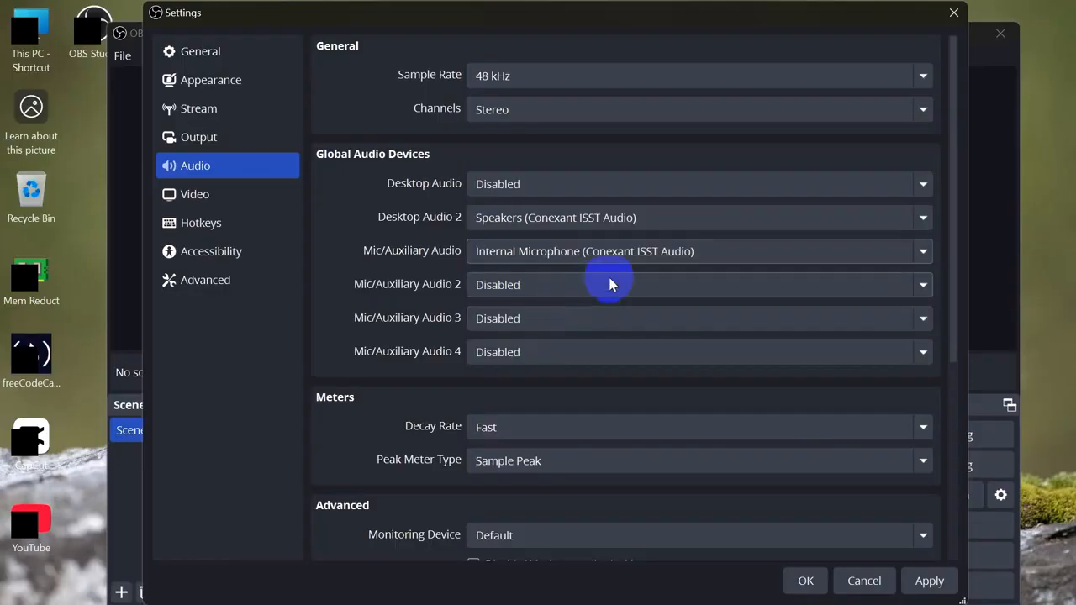
pyautogui.scroll(-1, 618, 275)
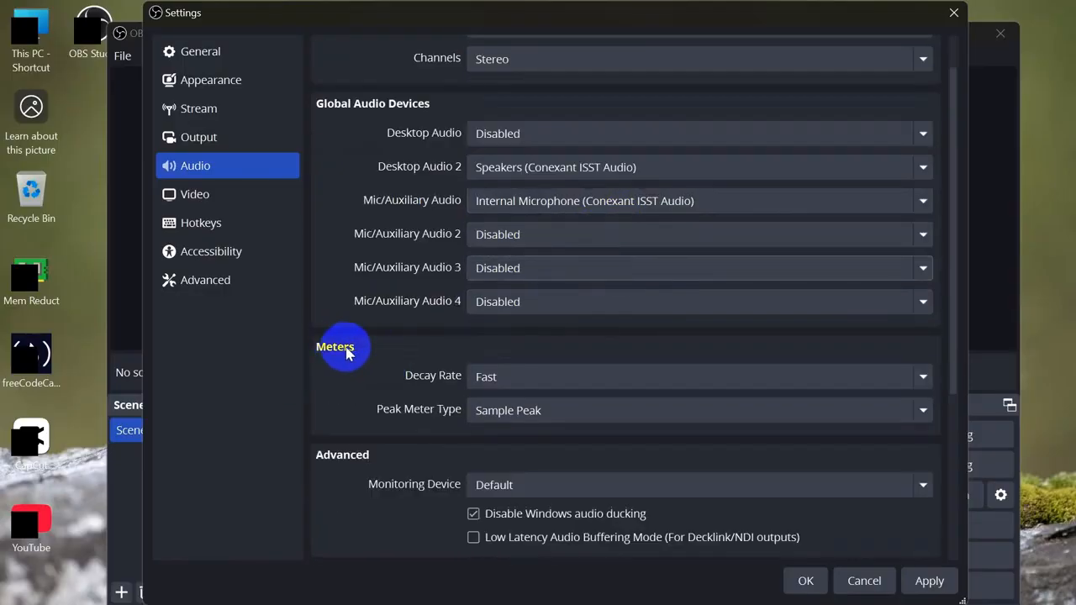
pyautogui.click(515, 383)
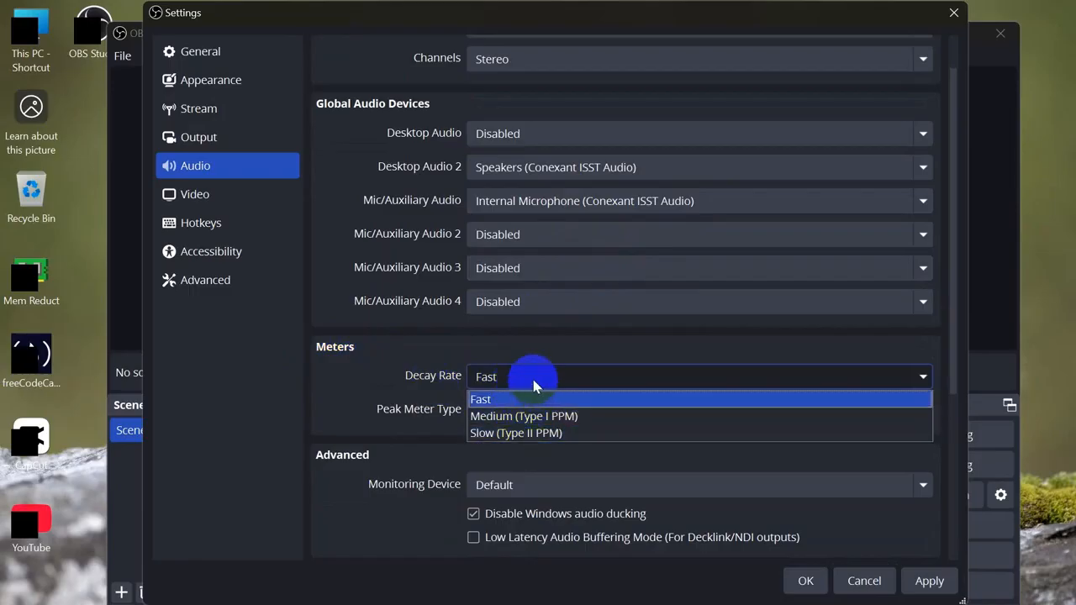
pyautogui.click(516, 400)
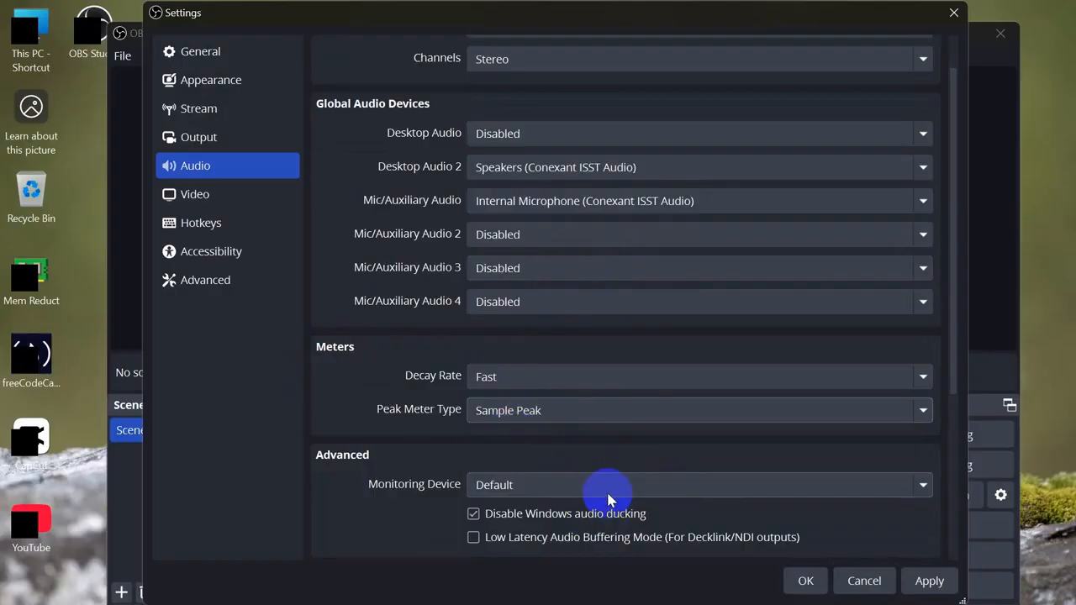
pyautogui.scroll(1, 644, 437)
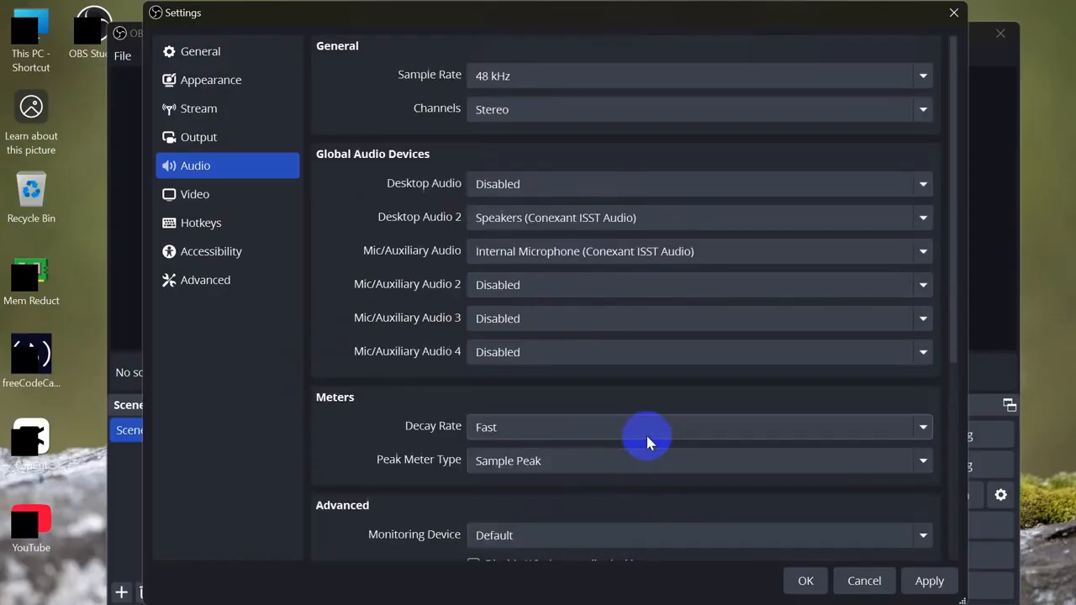
# Step: On the Video page, change Common FPS Values from 30 to 60
pyautogui.click(187, 194)
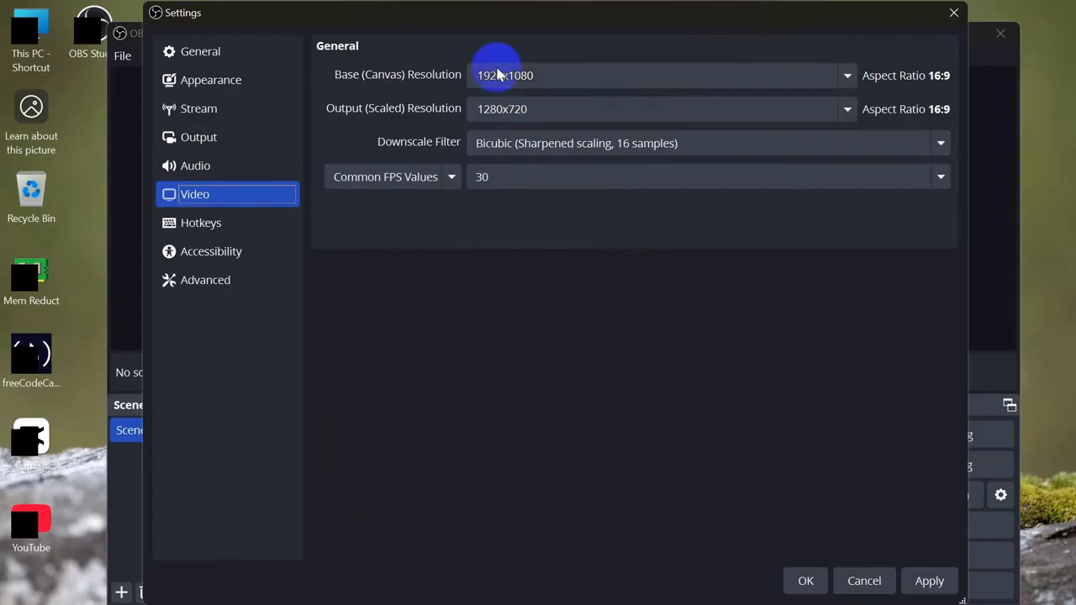
pyautogui.moveTo(210, 14); pyautogui.dragTo(487, 99)
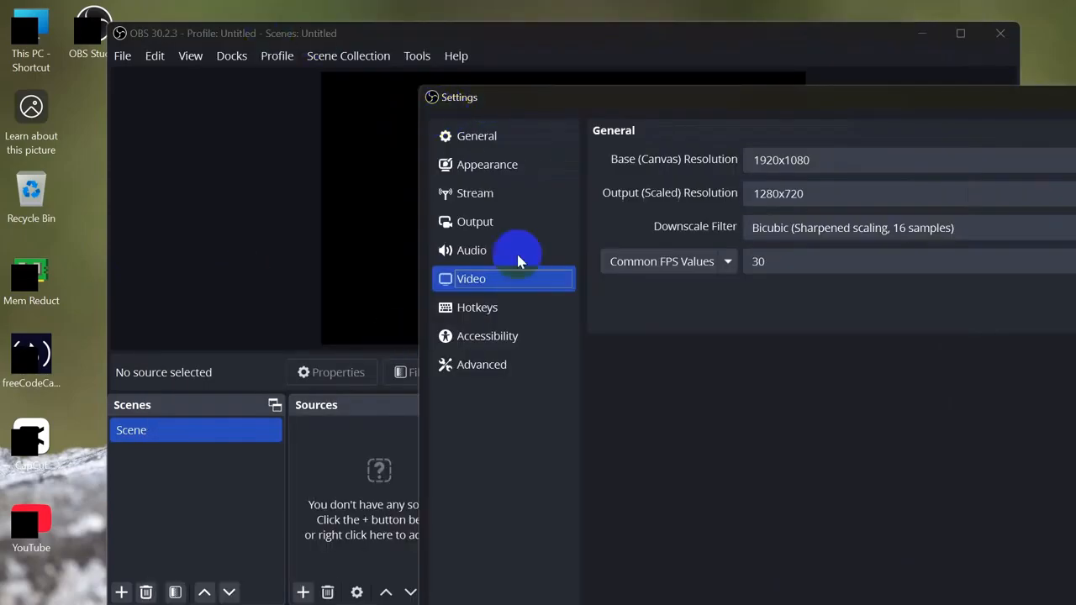
pyautogui.moveTo(871, 104); pyautogui.dragTo(490, 72)
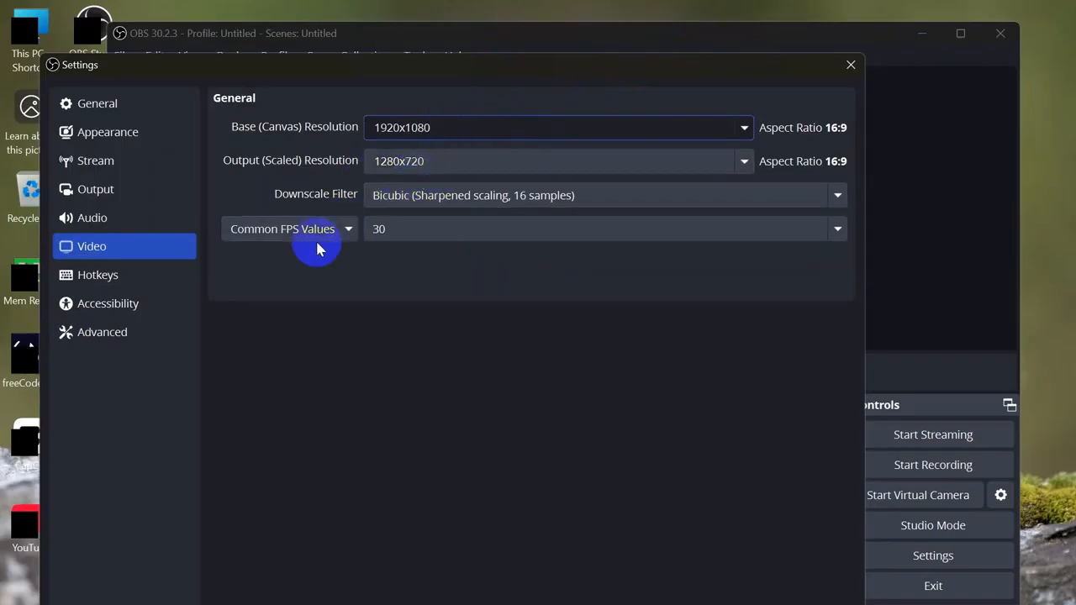
pyautogui.click(416, 232)
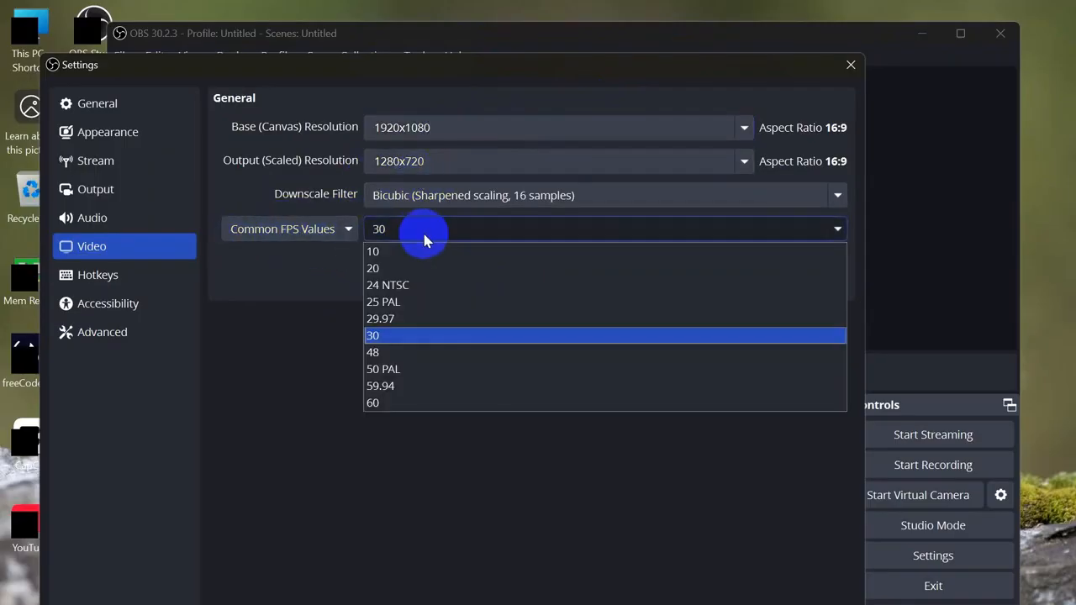
pyautogui.click(387, 404)
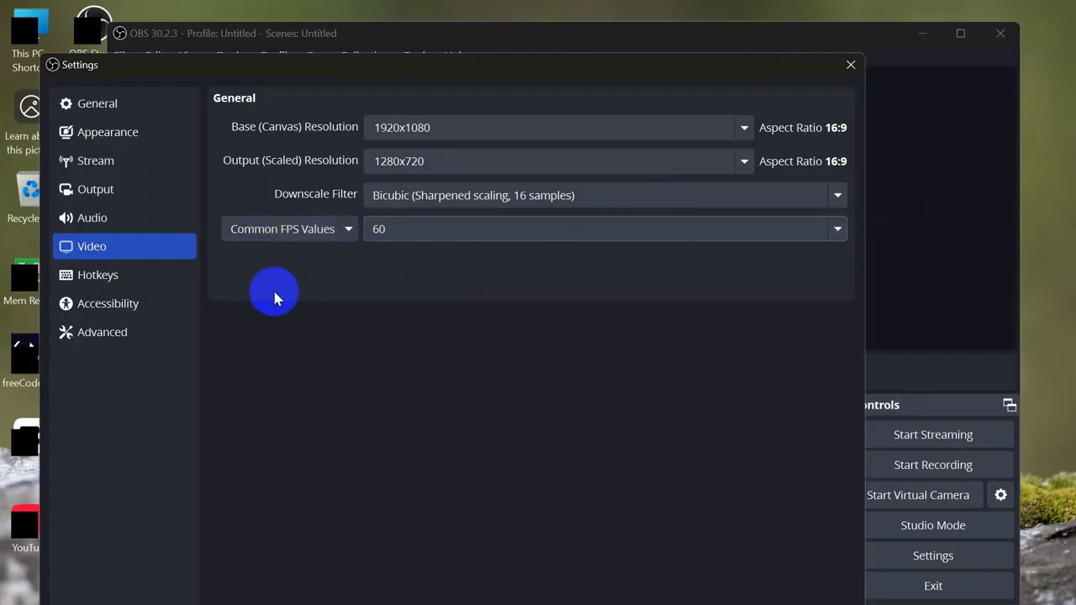
# Step: Look over the Advanced page defaults, then Apply all changes and close Settings with OK
pyautogui.click(95, 340)
pyautogui.click(542, 424)
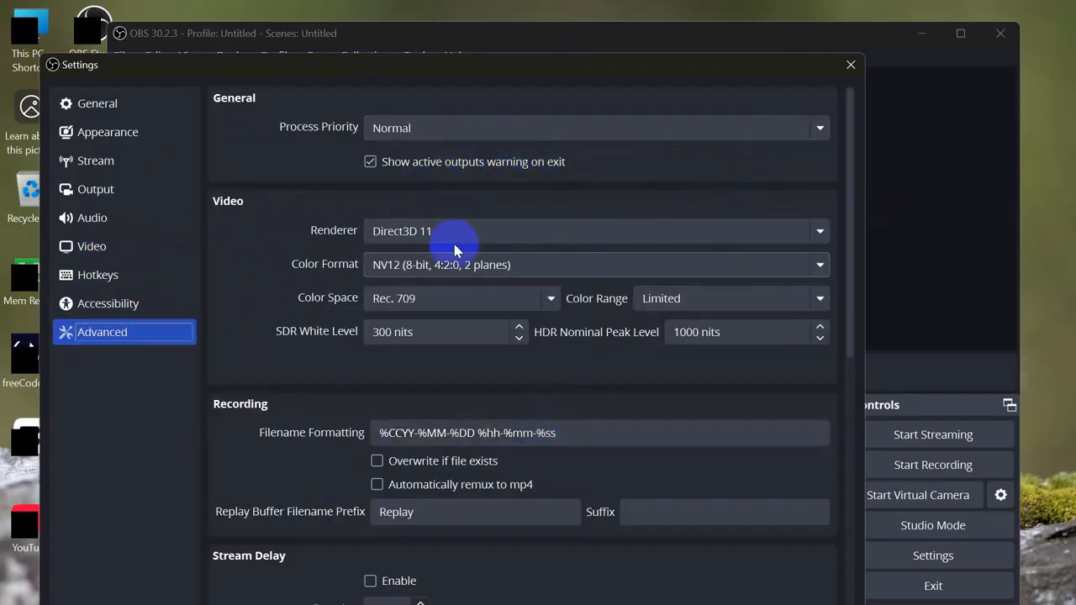
pyautogui.scroll(-6, 715, 507)
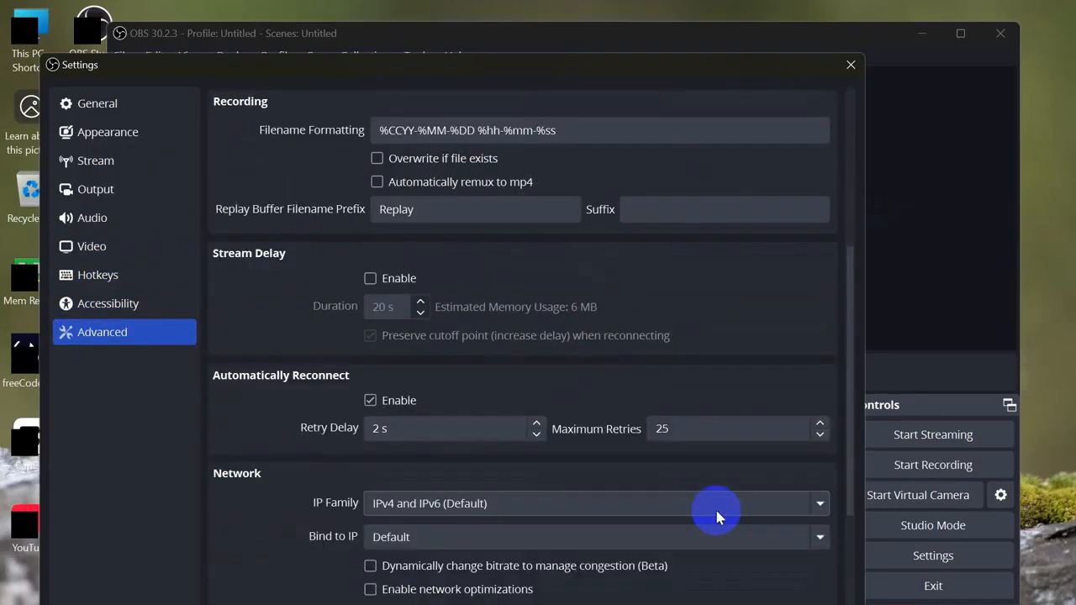
pyautogui.scroll(-3, 763, 580)
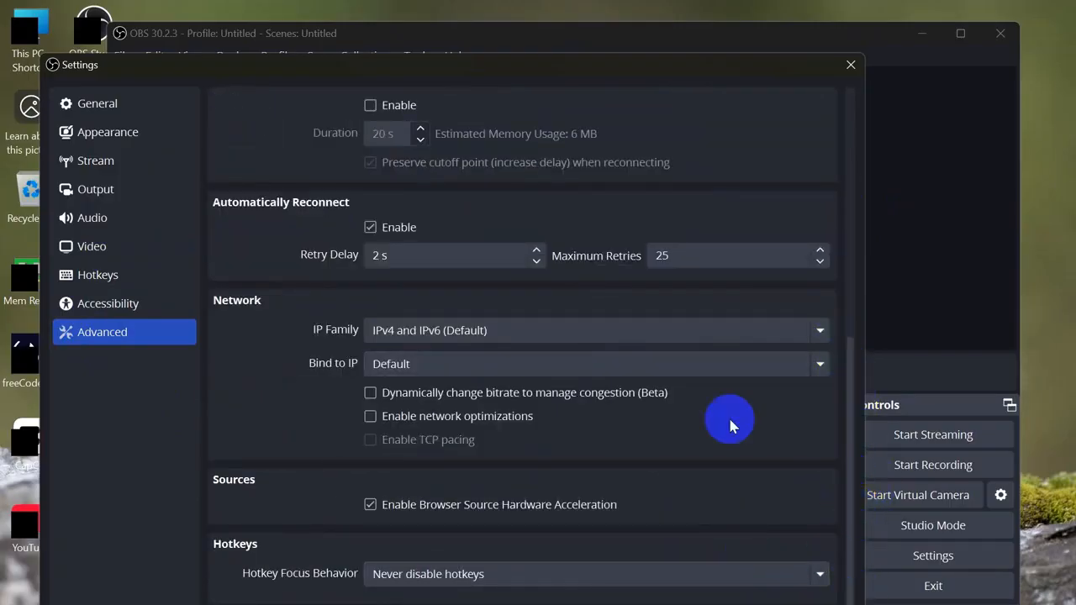
pyautogui.moveTo(658, 75); pyautogui.dragTo(738, 17)
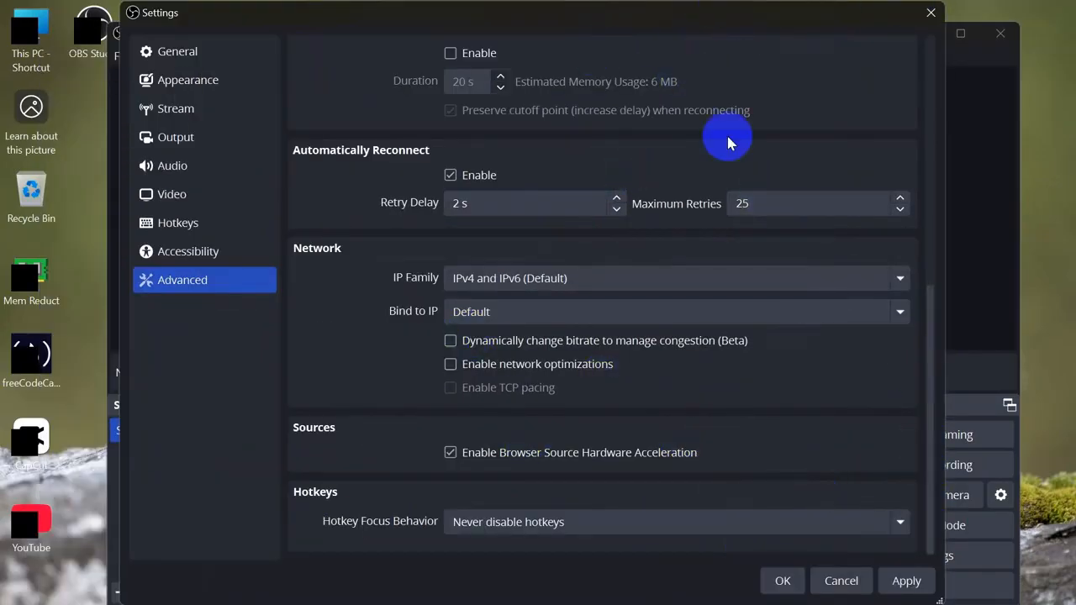
pyautogui.click(901, 585)
pyautogui.click(785, 581)
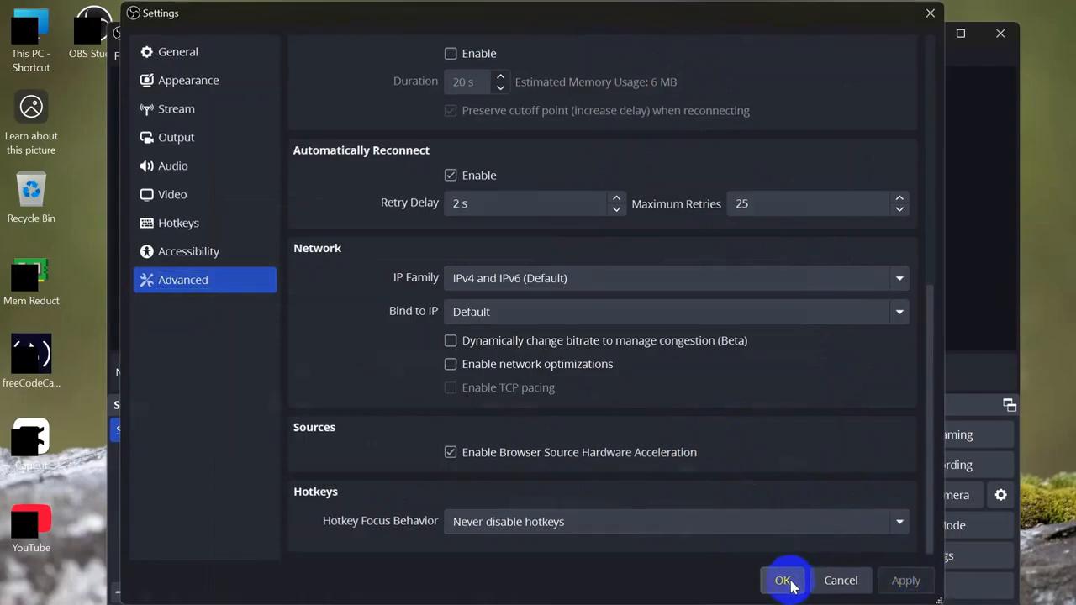
# Step: Create a Display Capture source of the 1920x1080 primary monitor, accepting default properties
pyautogui.moveTo(708, 38); pyautogui.dragTo(657, 20)
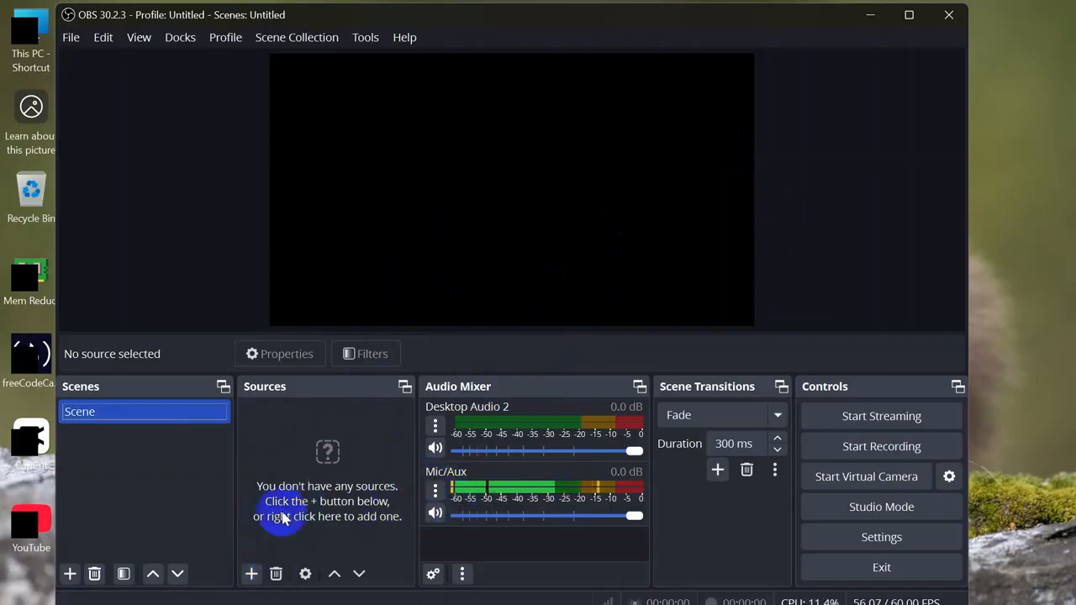
pyautogui.click(249, 573)
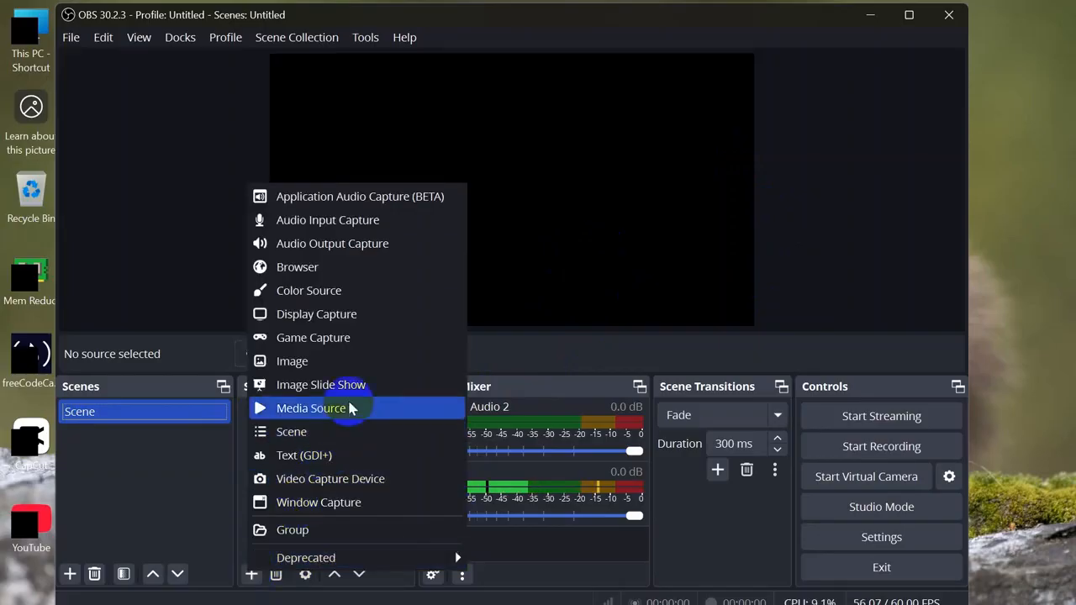
pyautogui.click(349, 313)
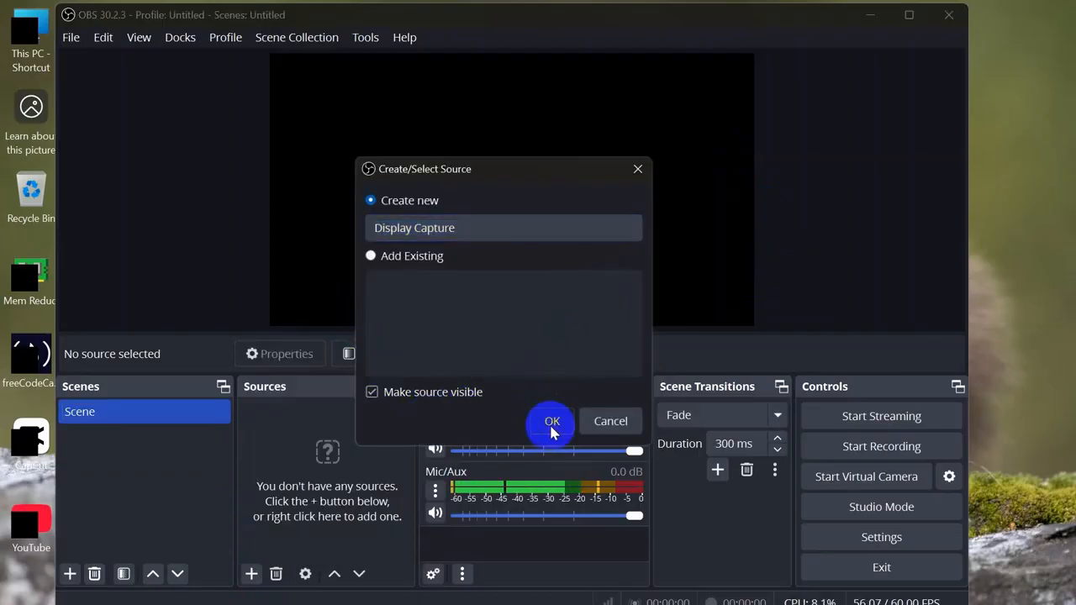
pyautogui.click(549, 421)
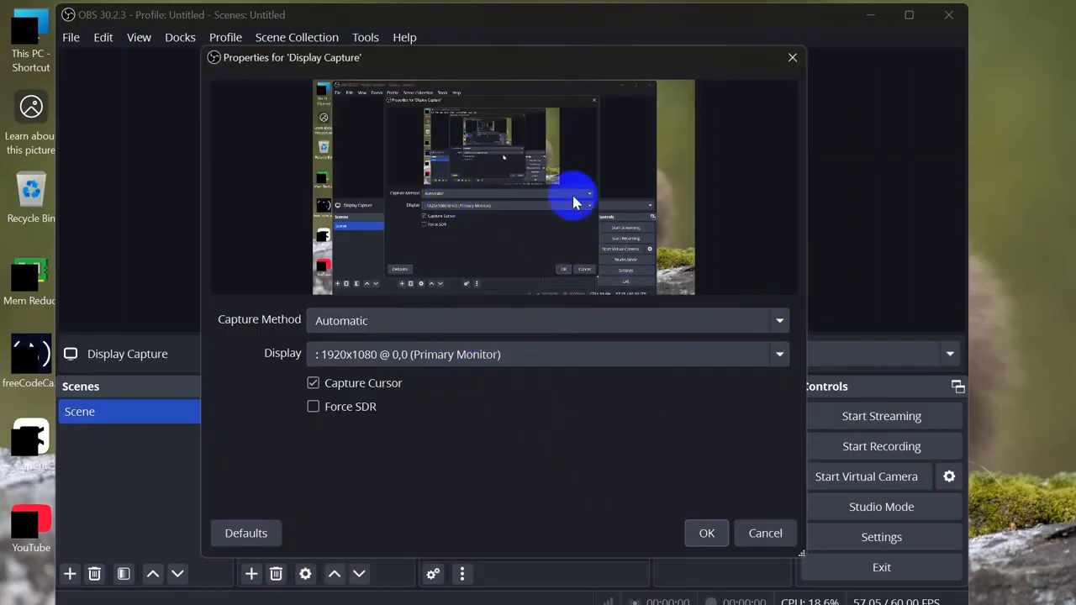
pyautogui.click(707, 533)
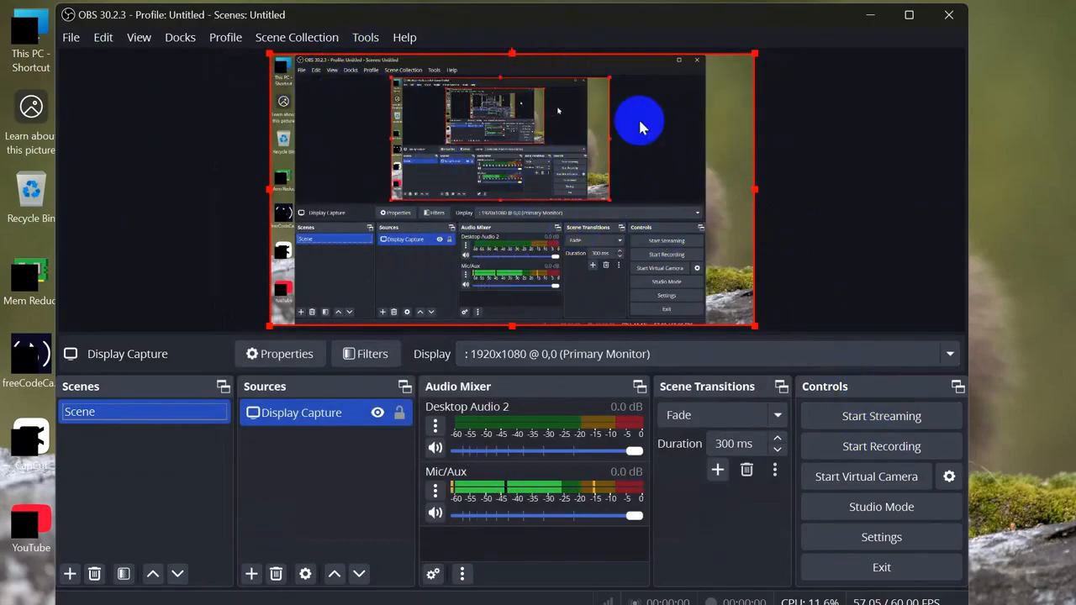
pyautogui.click(864, 452)
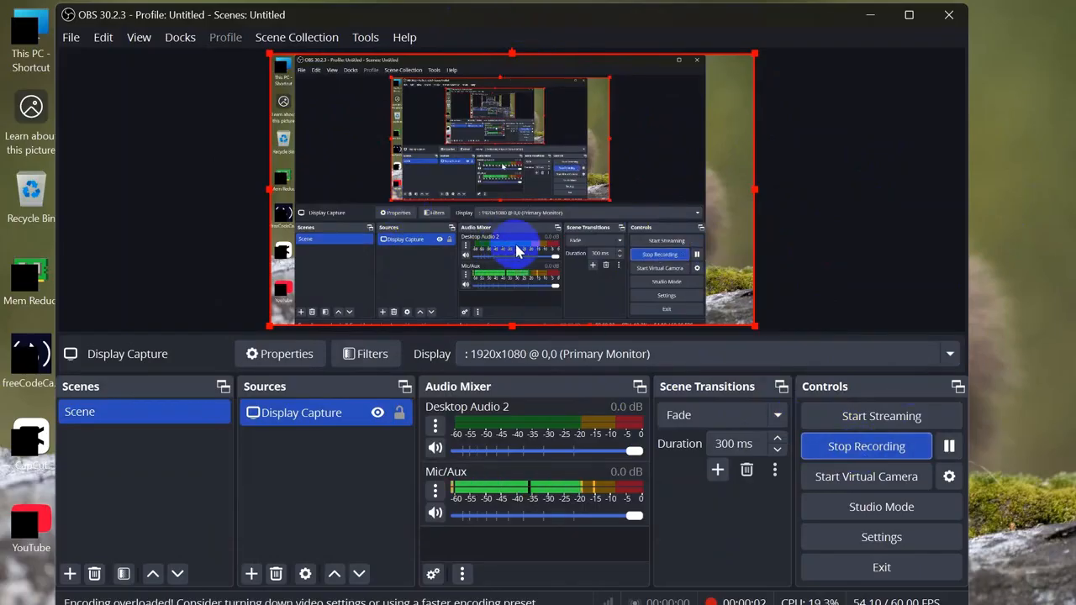
pyautogui.click(864, 451)
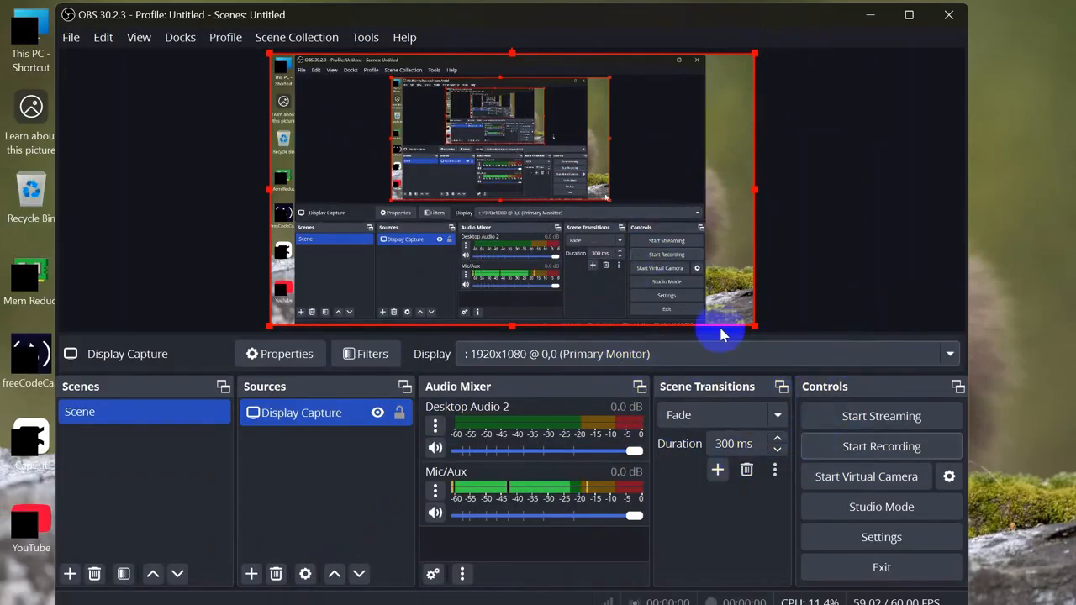
pyautogui.click(874, 17)
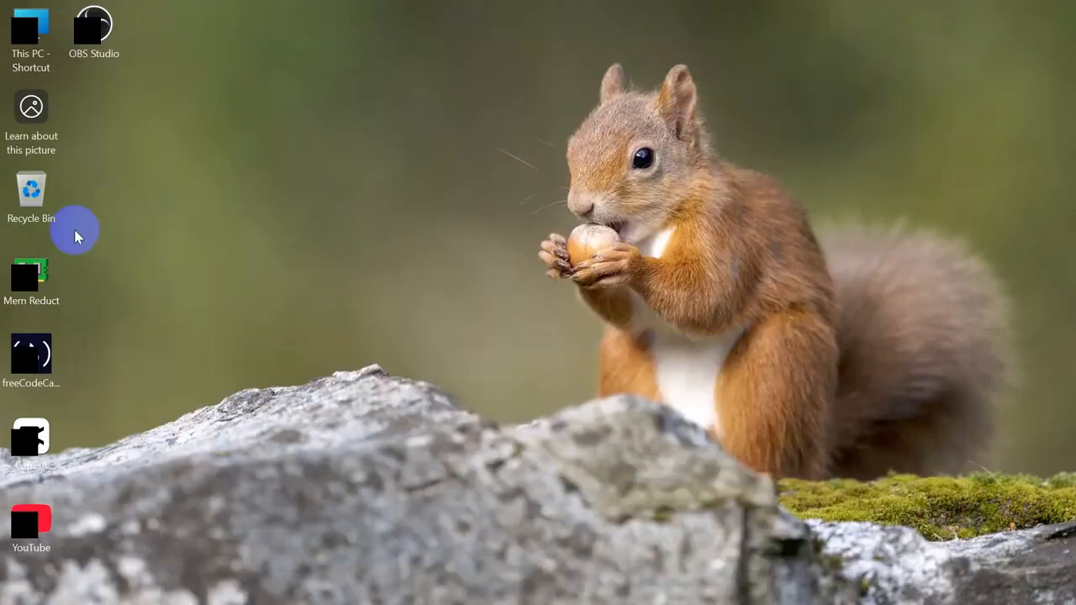
pyautogui.doubleClick(28, 30)
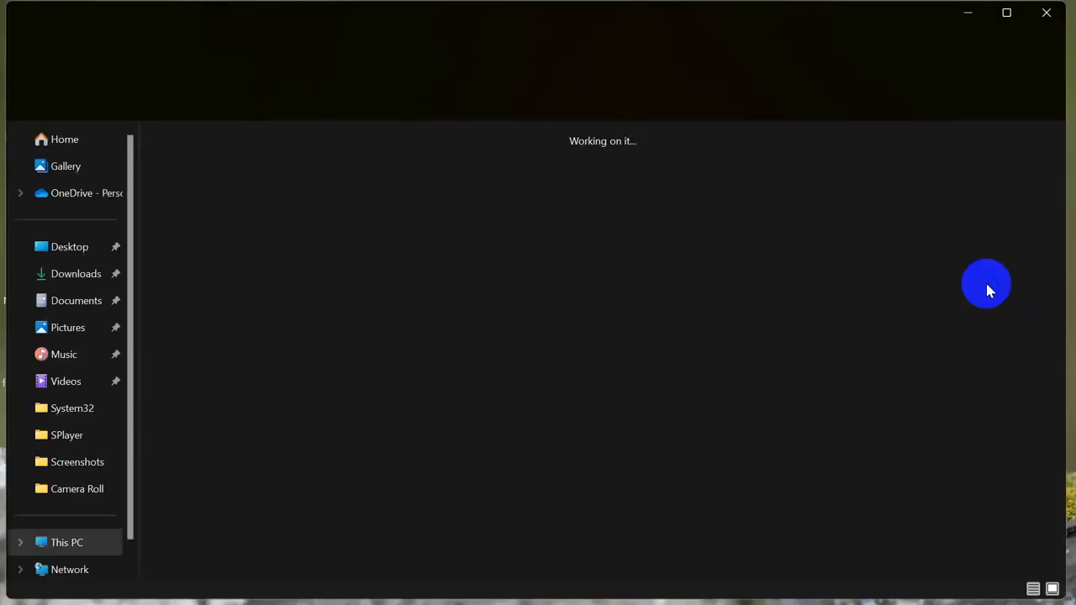
pyautogui.doubleClick(690, 172)
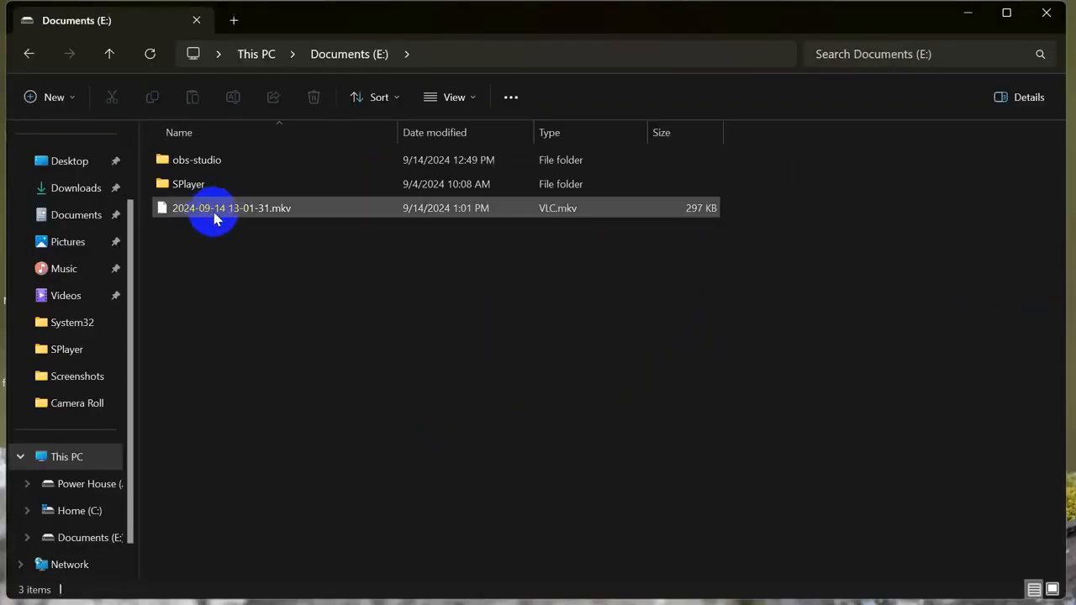
pyautogui.doubleClick(321, 208)
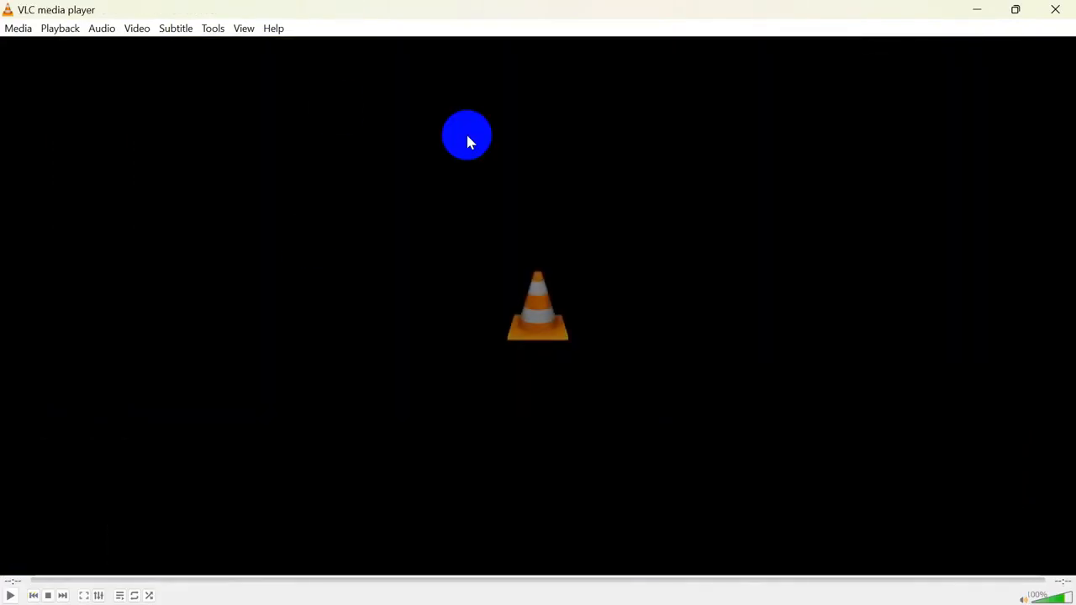
pyautogui.click(976, 10)
pyautogui.click(975, 12)
# Step: Close the Documents (E:) window with the test MKV and switch back to OBS Studio
pyautogui.moveTo(635, 602)
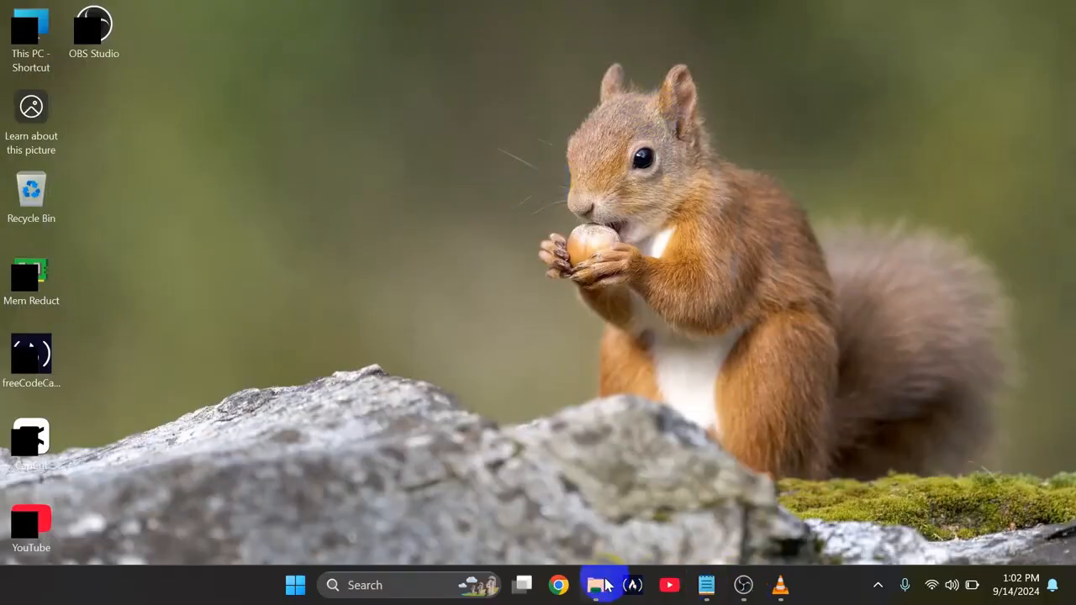
pyautogui.moveTo(605, 585)
pyautogui.click(623, 520)
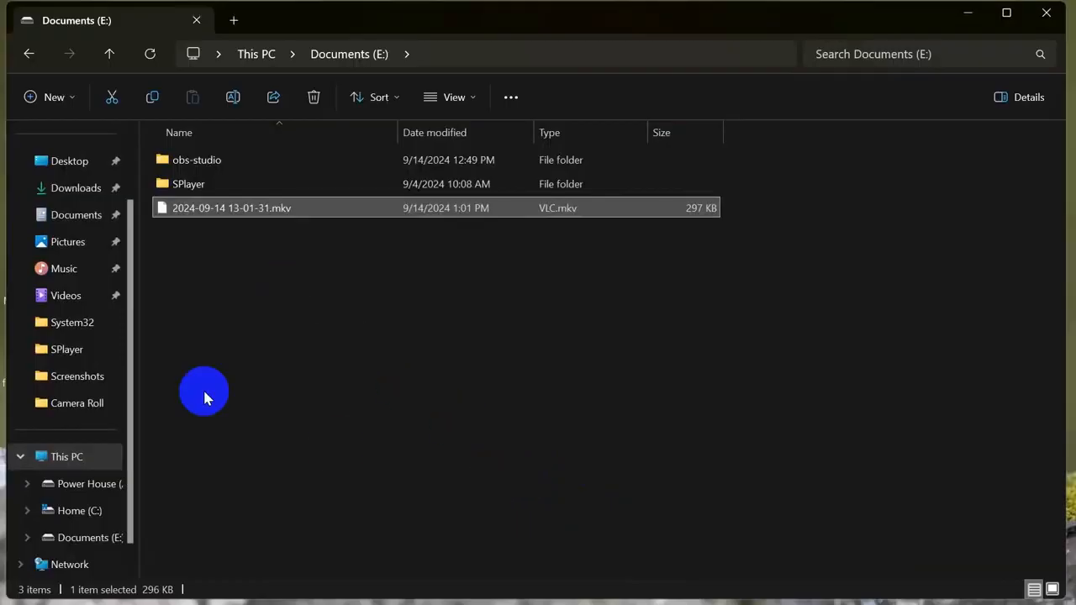
pyautogui.click(248, 240)
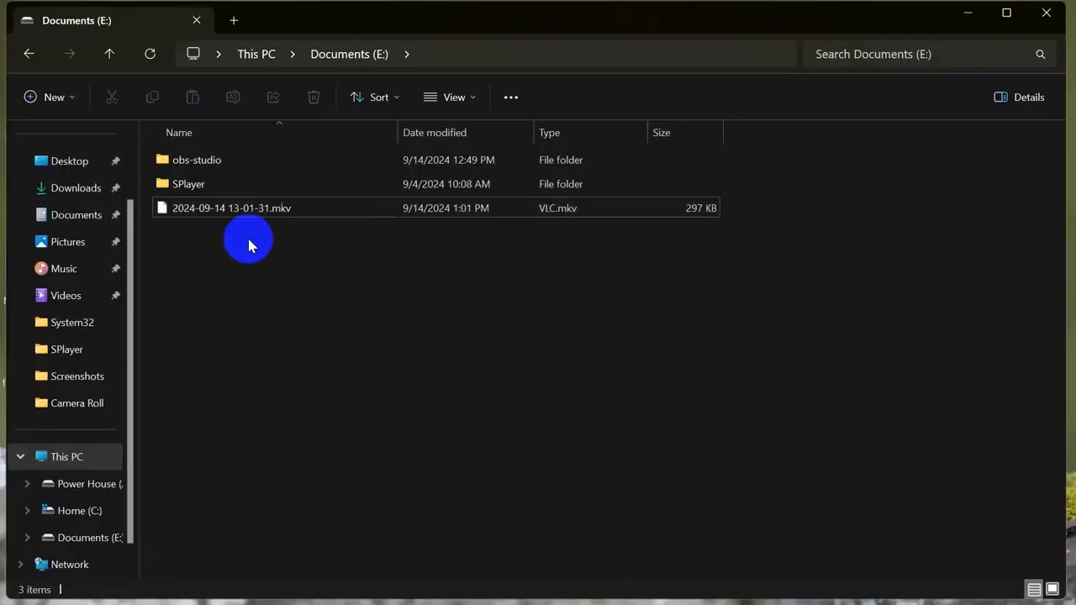
pyautogui.click(1048, 14)
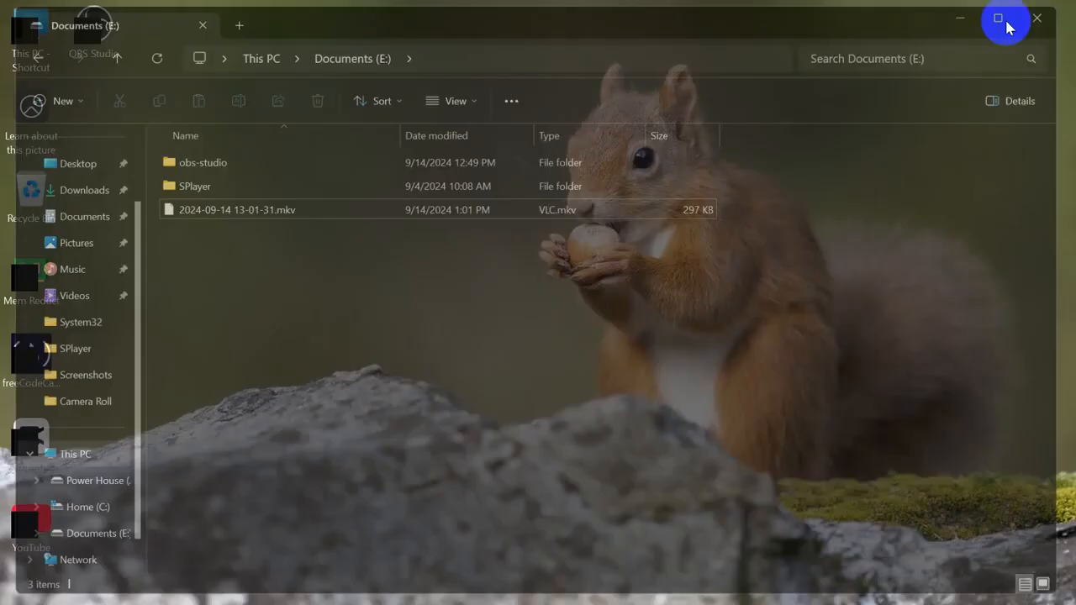
pyautogui.click(745, 586)
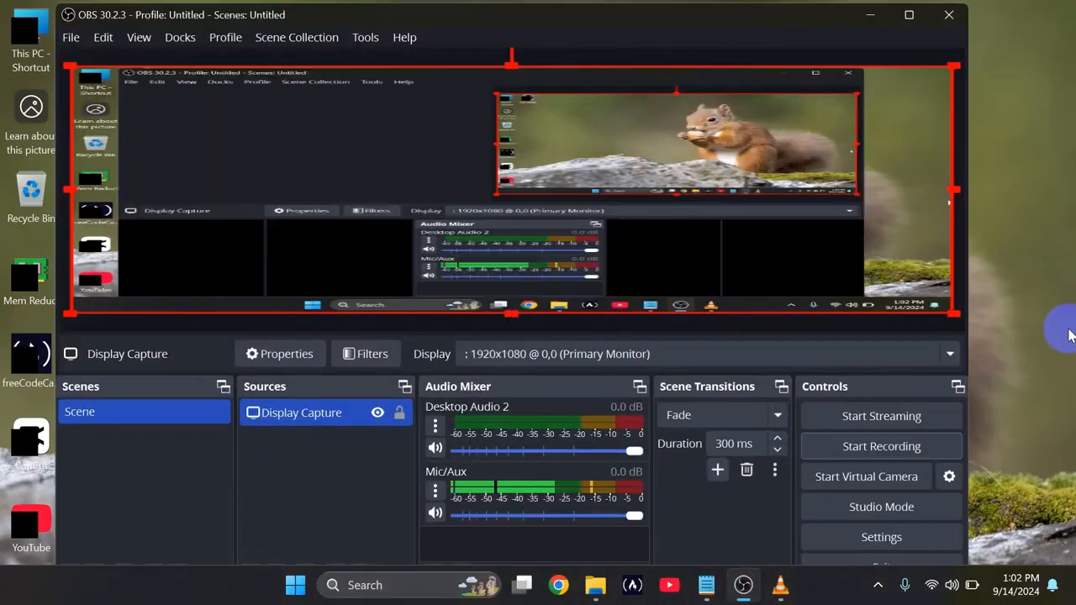